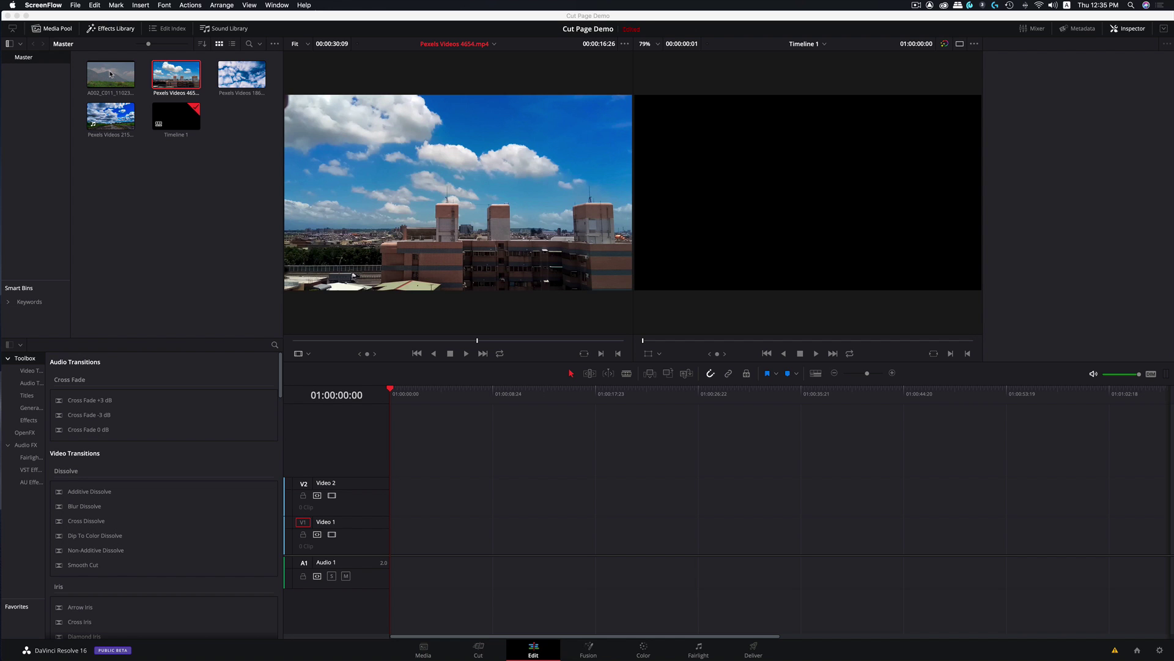
Preview the clips A002_C011_110231.mov and Pexels Videos 4654.mp4 in the source viewer by scrubbing through them
{"action": "left_click", "coordinate": [111, 74]}
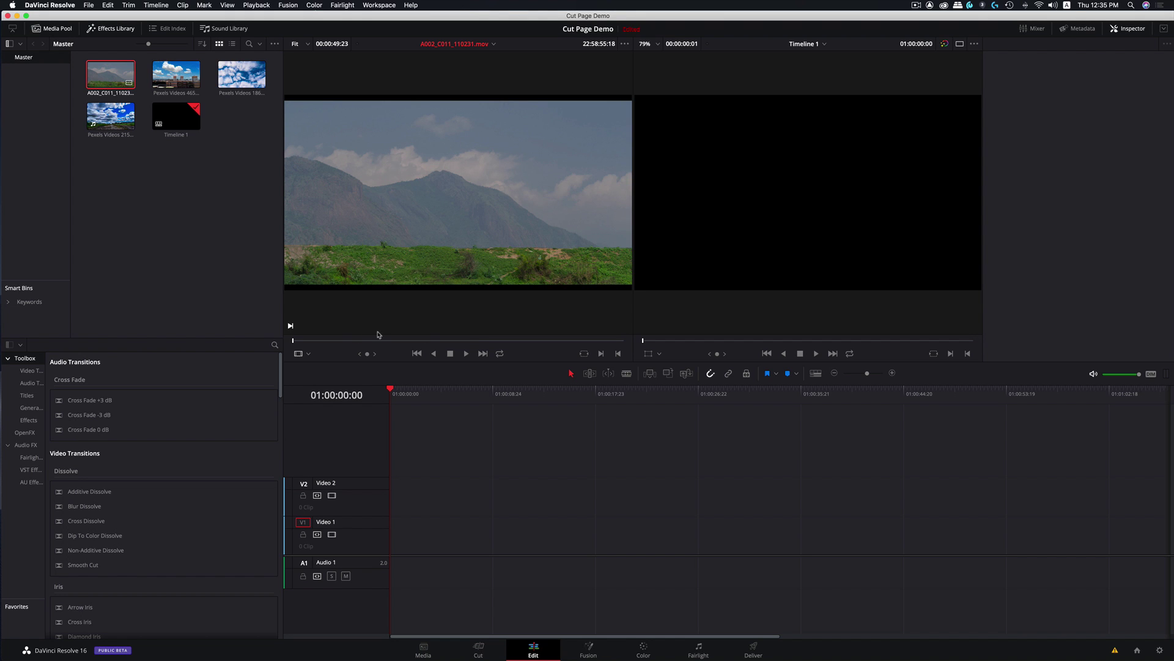
{"action": "left_click_drag", "start_coordinate": [312, 344], "coordinate": [355, 343]}
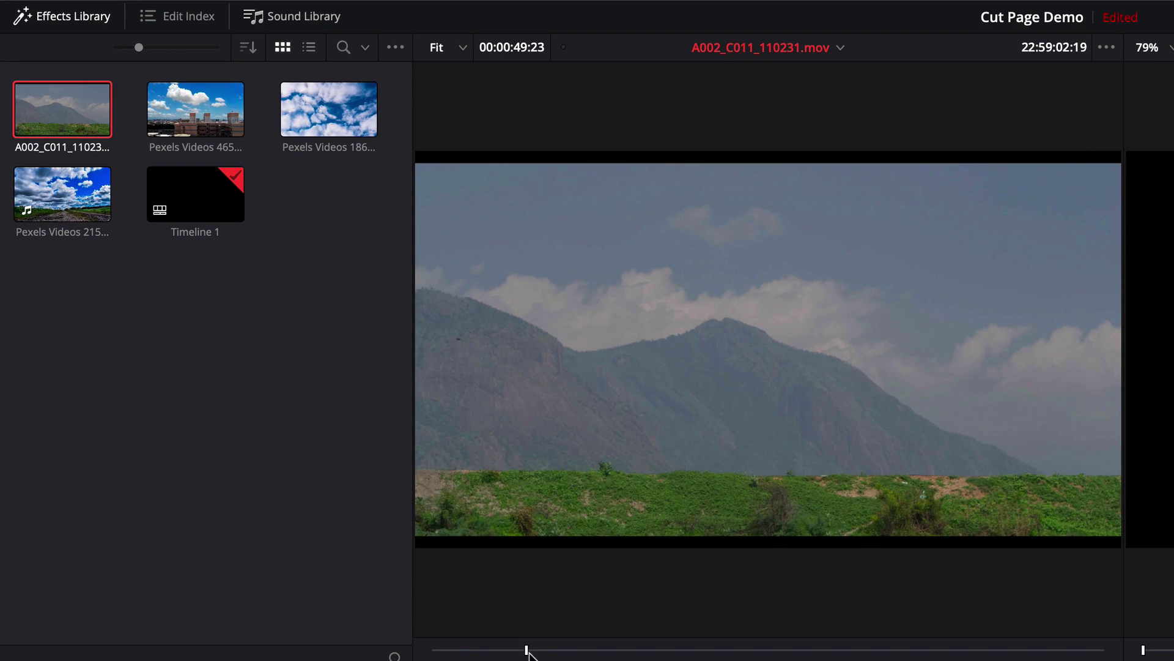
{"action": "left_click_drag", "start_coordinate": [559, 654], "coordinate": [430, 648]}
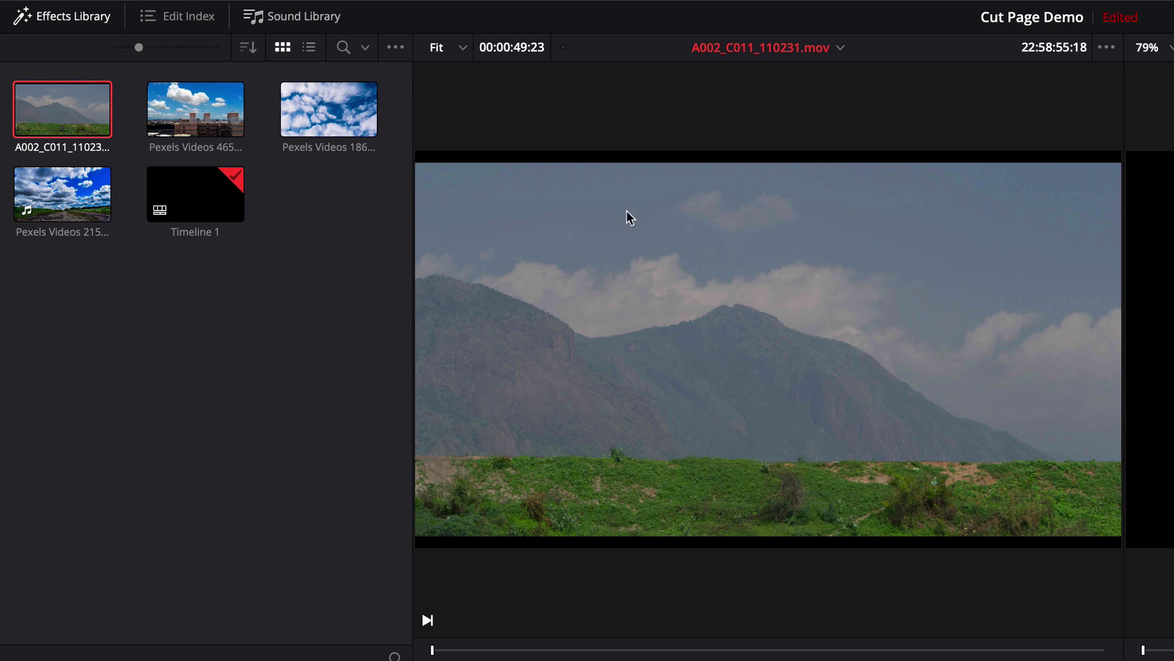
{"action": "left_click", "coordinate": [194, 98]}
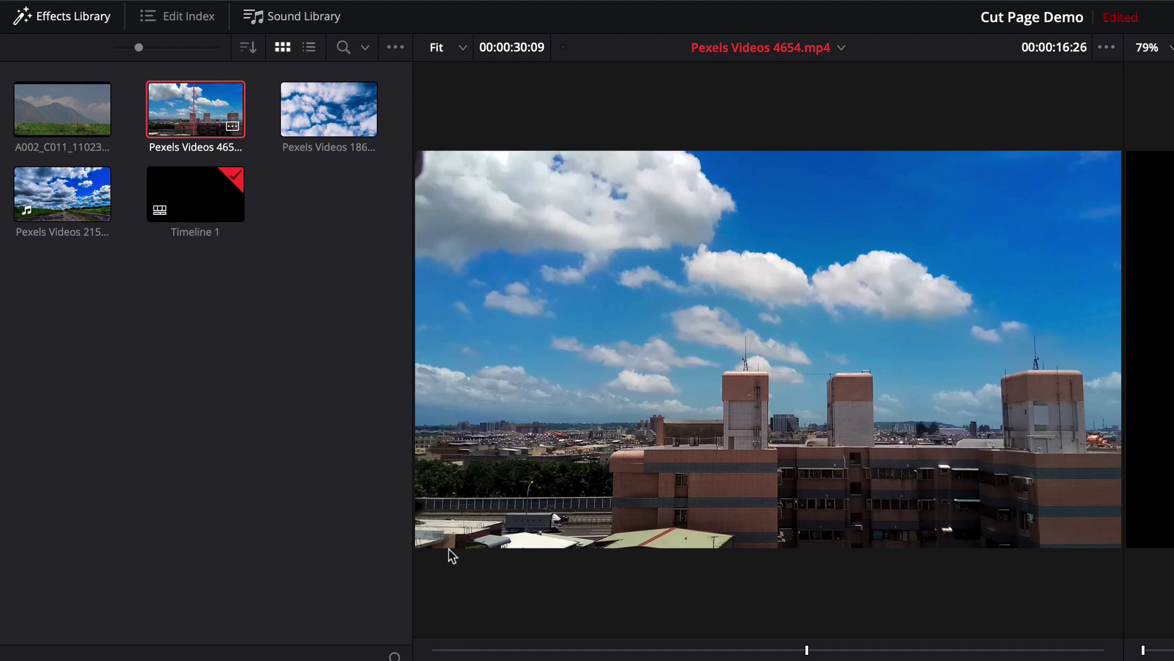
{"action": "left_click_drag", "start_coordinate": [460, 648], "coordinate": [689, 649]}
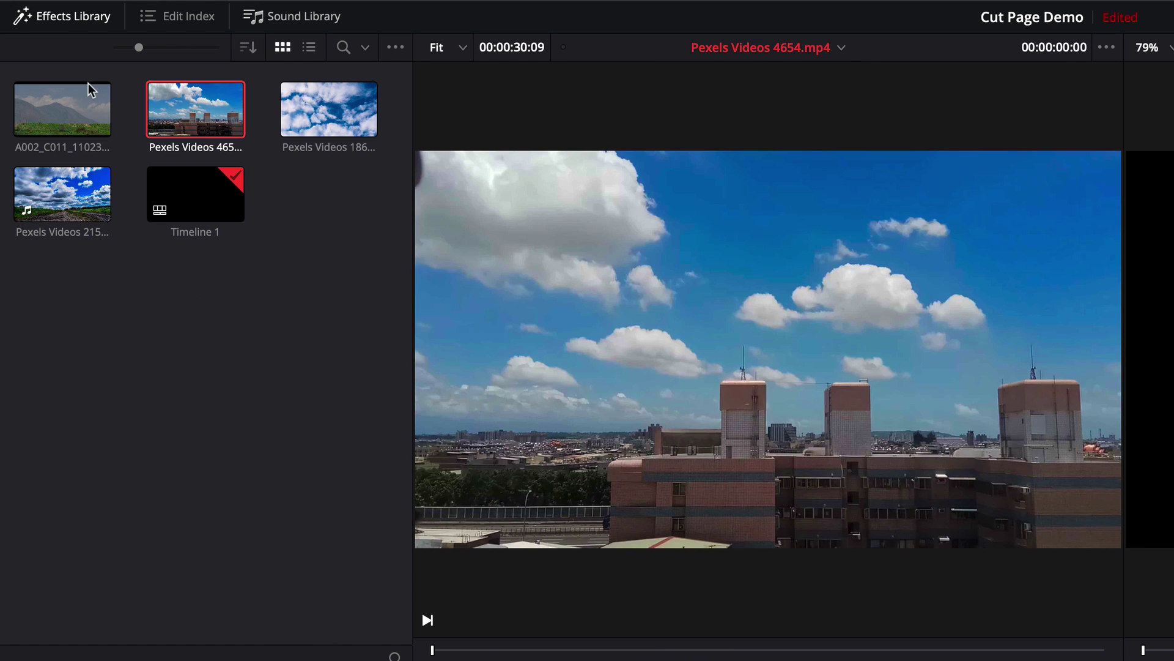
Mark an in point at 22:59:08:16 and an out point at 22:59:21:16 on the source clip A002_C011_110231.mov
{"action": "left_click", "coordinate": [69, 94]}
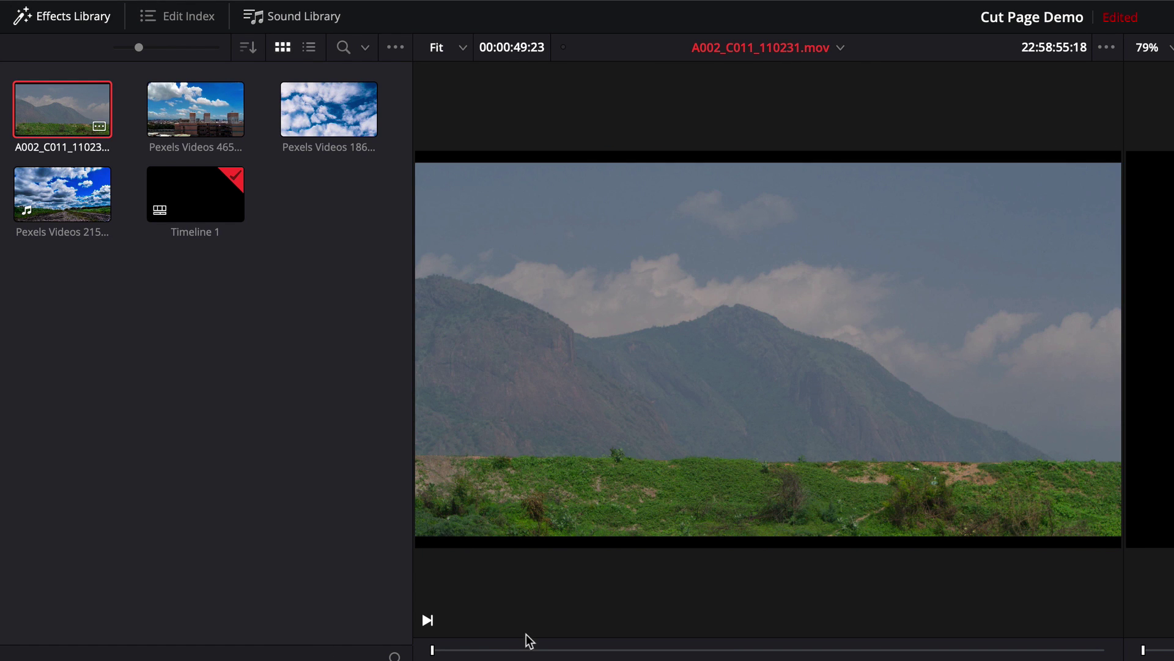
{"action": "left_click_drag", "start_coordinate": [449, 649], "coordinate": [607, 653]}
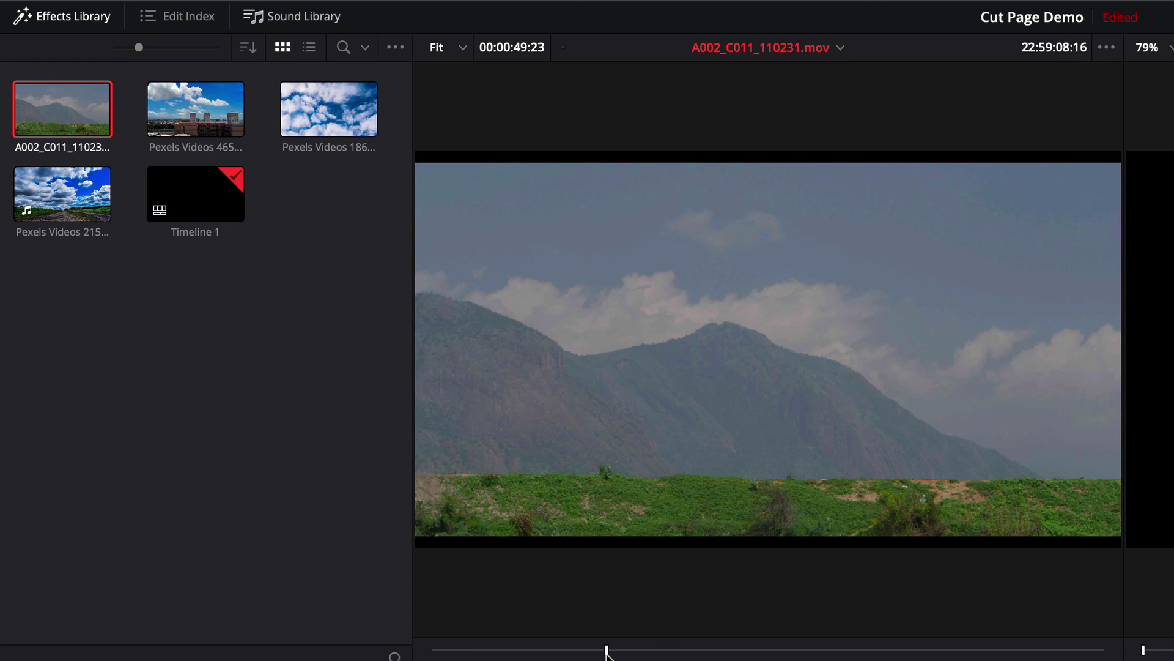
{"action": "key", "text": "i"}
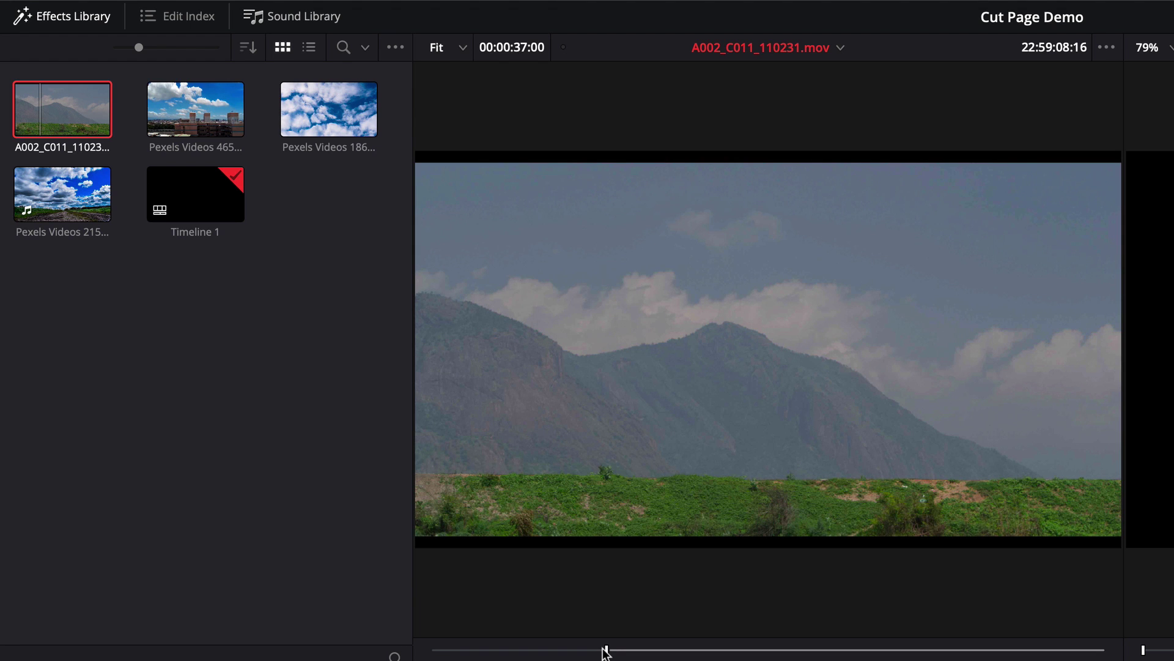
{"action": "left_click_drag", "start_coordinate": [605, 653], "coordinate": [782, 658]}
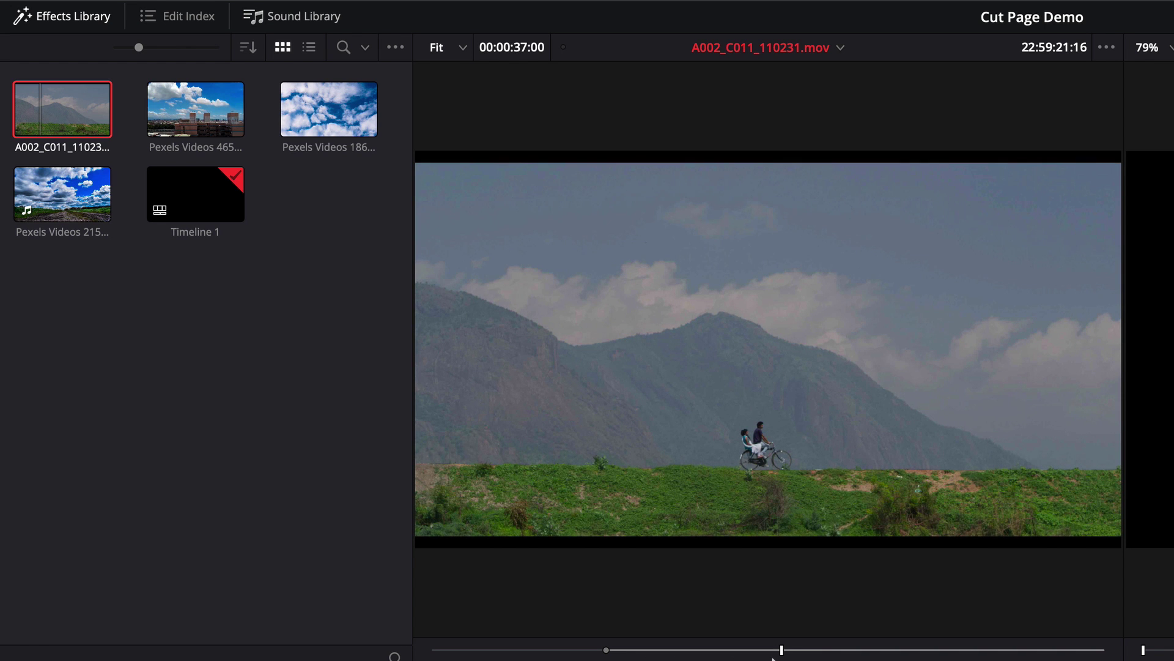
{"action": "key", "text": "o"}
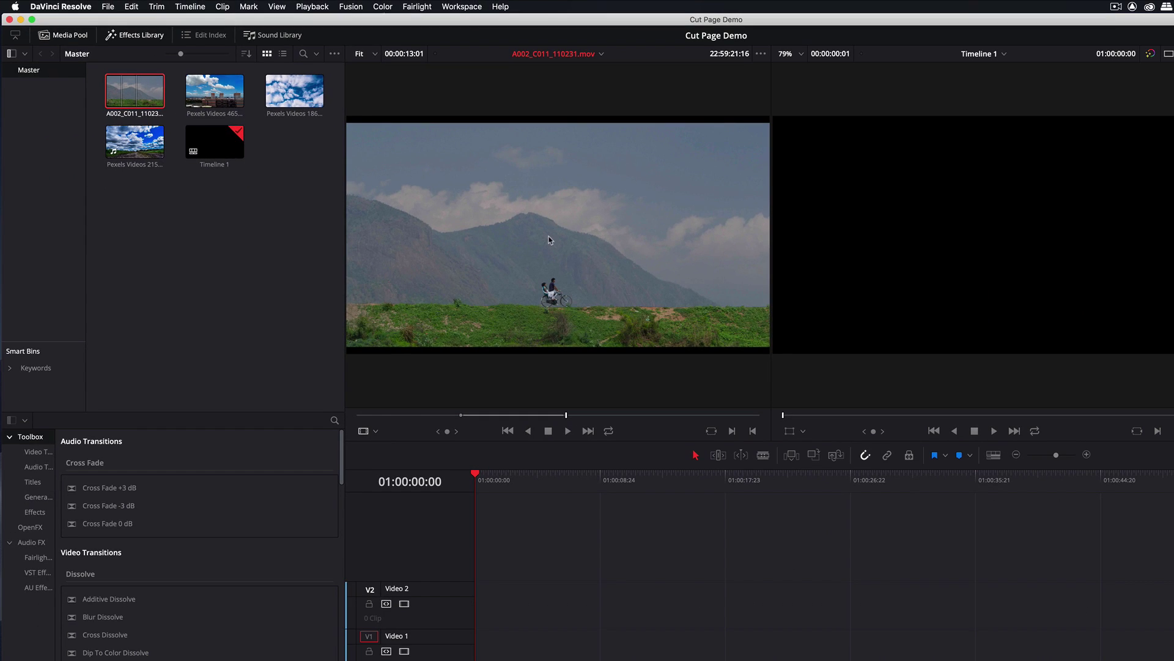
Add the marked range of A002_C011_110231.mov at the start of the Video 1 track and return the playhead to 01:00:00:00
{"action": "left_click_drag", "start_coordinate": [761, 357], "coordinate": [1173, 292]}
{"action": "left_click_drag", "start_coordinate": [972, 201], "coordinate": [1132, 174]}
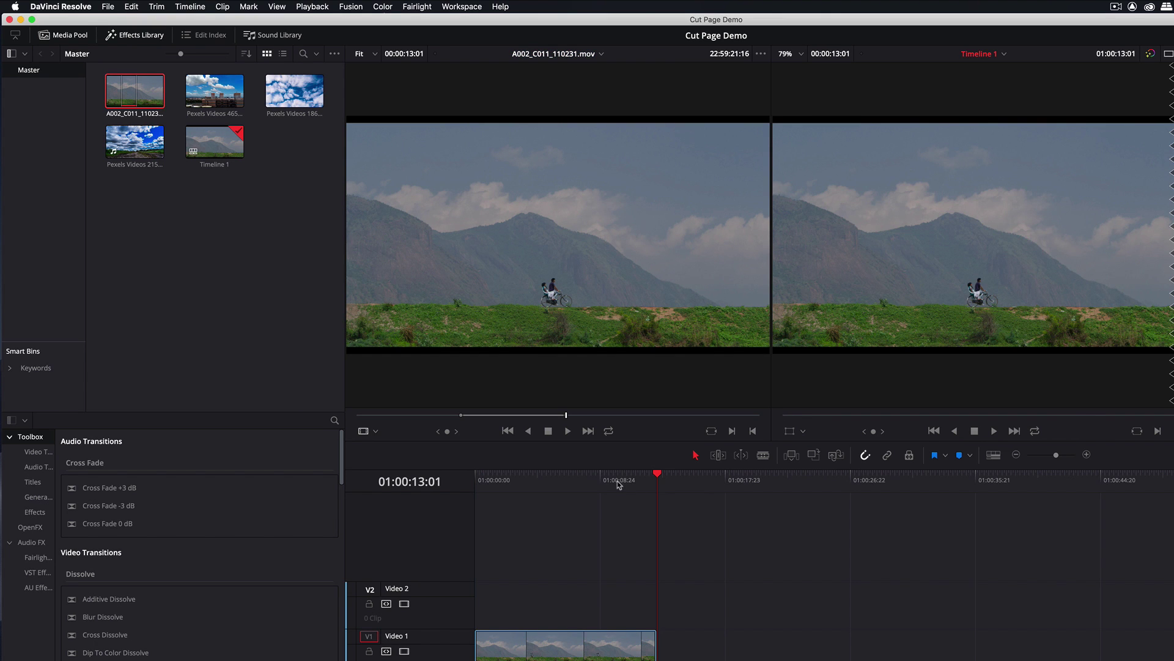
{"action": "left_click_drag", "start_coordinate": [631, 474], "coordinate": [435, 474]}
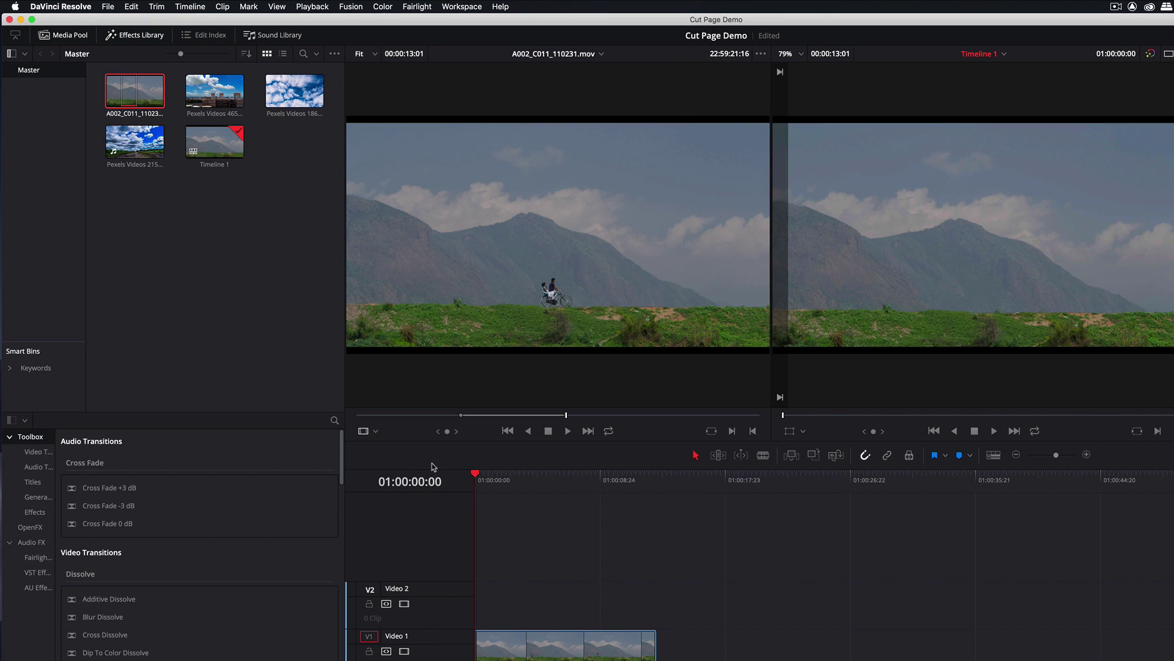
{"action": "left_click", "coordinate": [529, 644]}
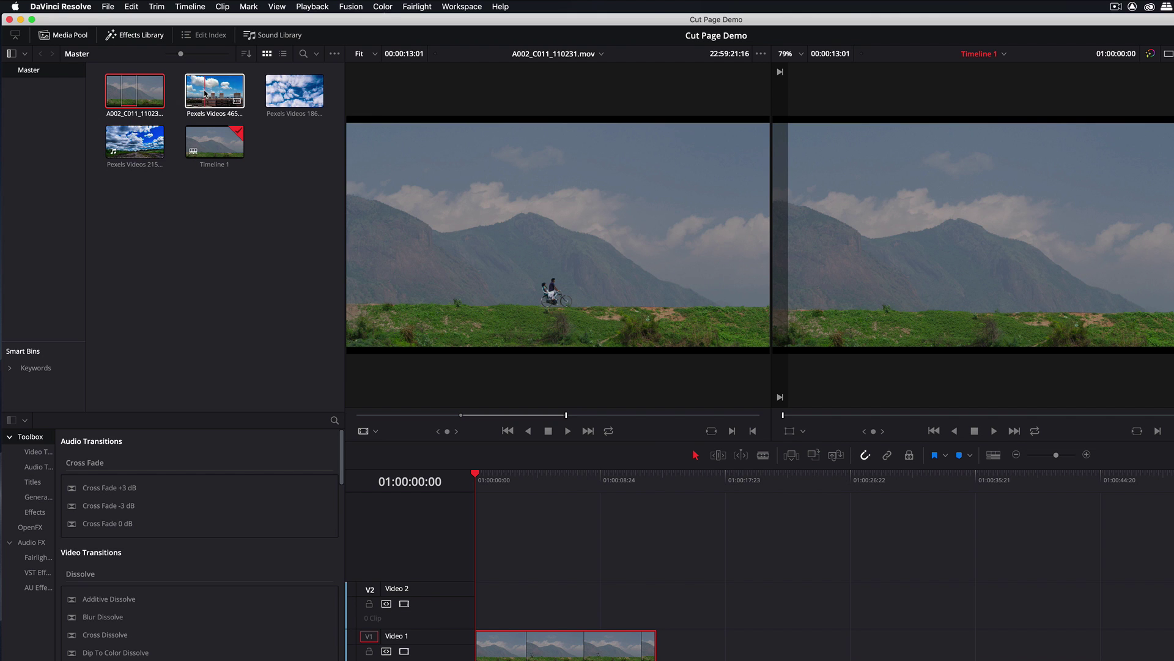
Place Pexels Videos 4654.mp4 on the Video 1 track directly against the end of the first clip
{"action": "left_click_drag", "start_coordinate": [205, 94], "coordinate": [724, 656]}
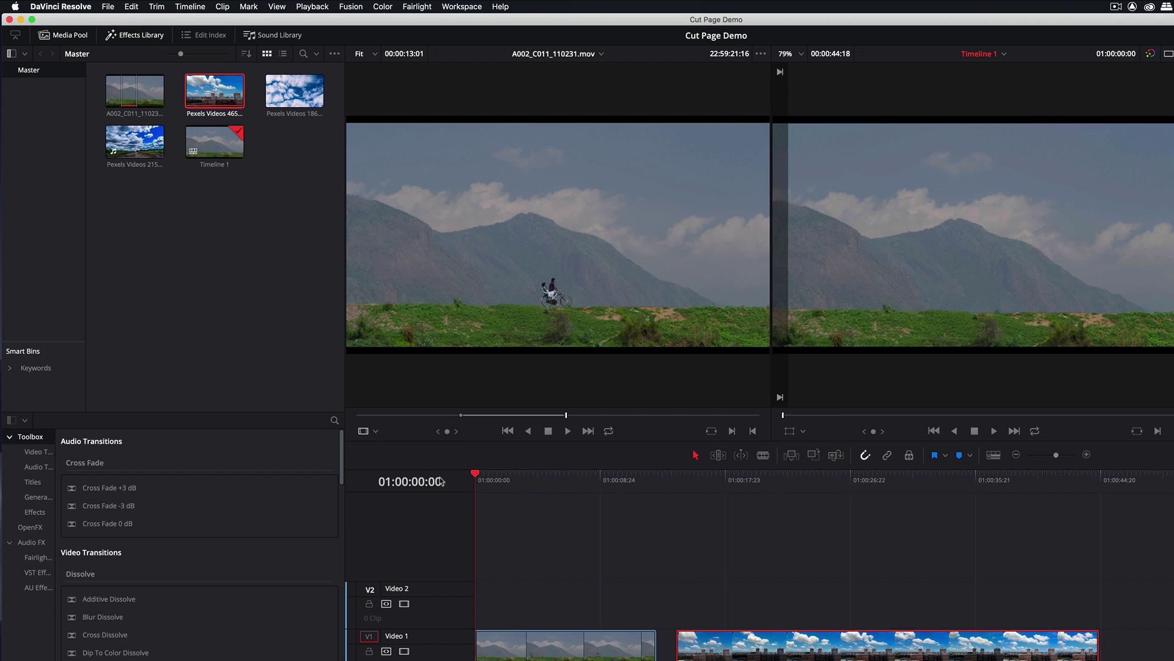
{"action": "left_click_drag", "start_coordinate": [737, 656], "coordinate": [717, 657]}
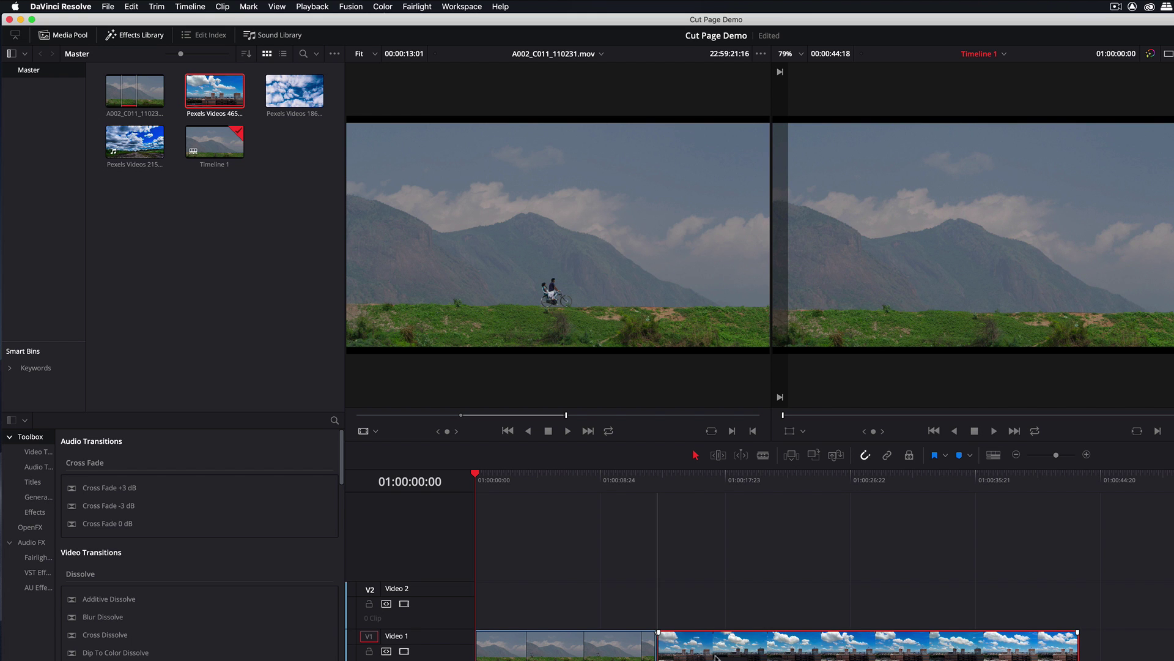
On the Color page, move the first clip's custom curve black point slightly inward and its white point inward to near the histogram's upper end
{"action": "left_click", "coordinate": [582, 652]}
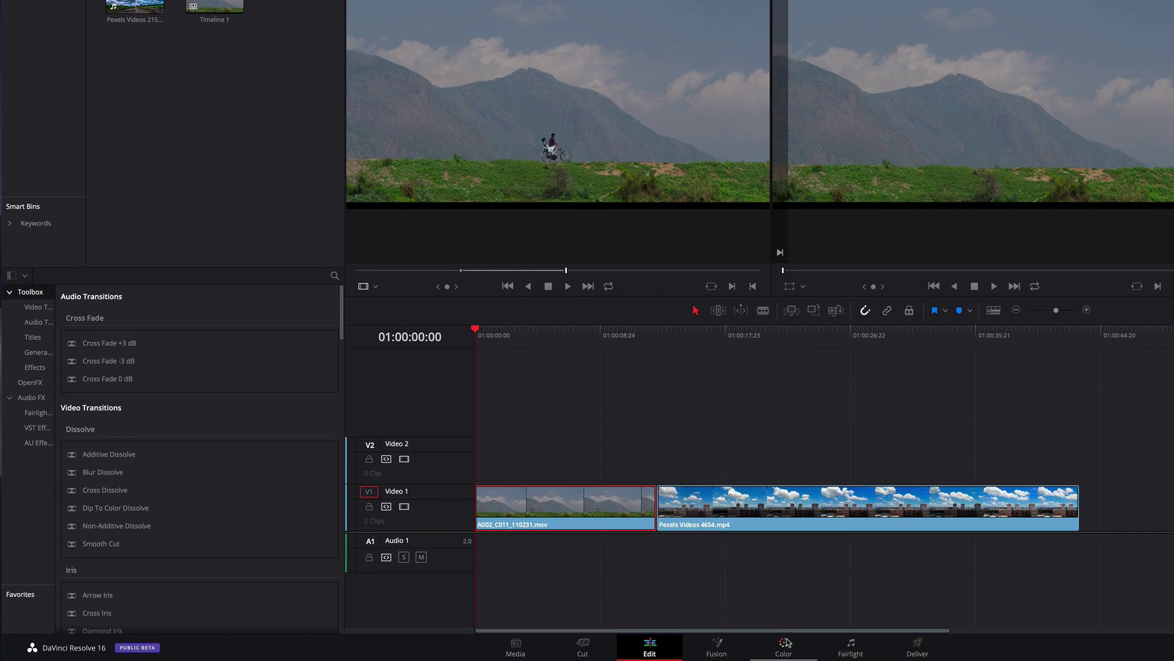
{"action": "left_click", "coordinate": [785, 646]}
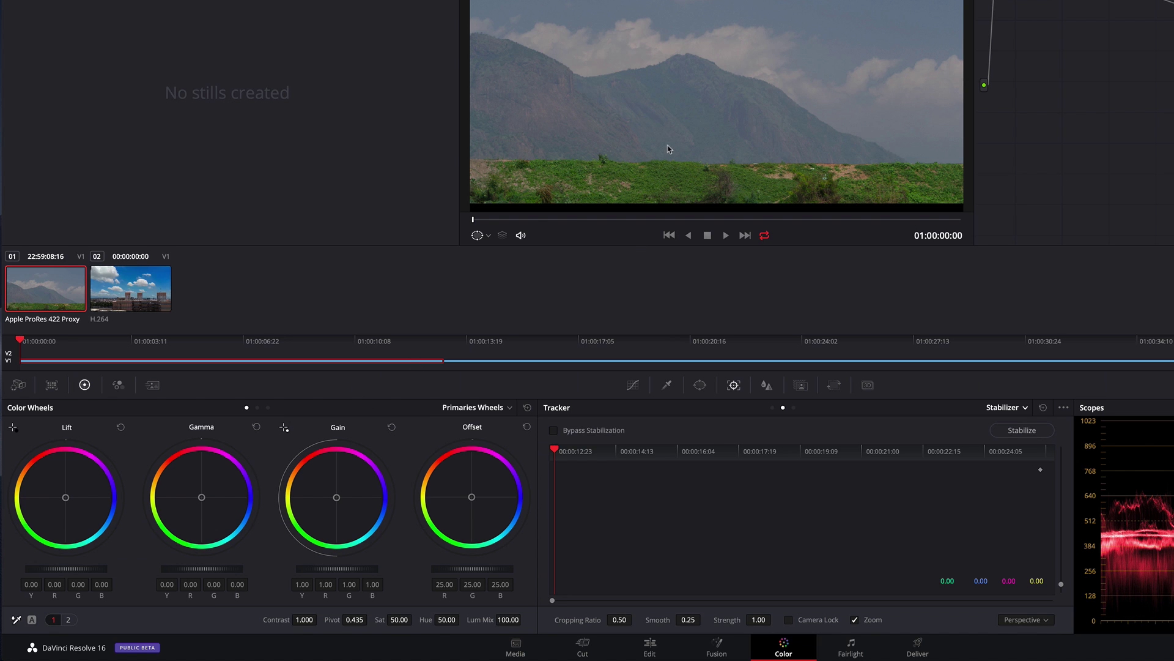
{"action": "left_click", "coordinate": [633, 384]}
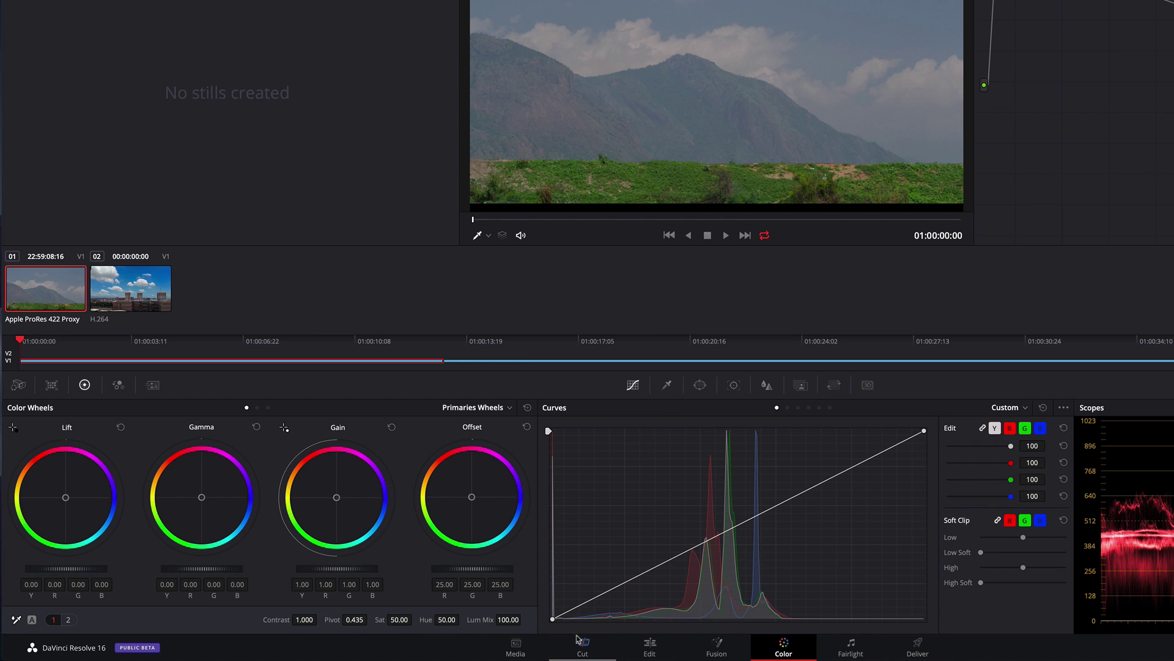
{"action": "left_click_drag", "start_coordinate": [552, 621], "coordinate": [570, 625]}
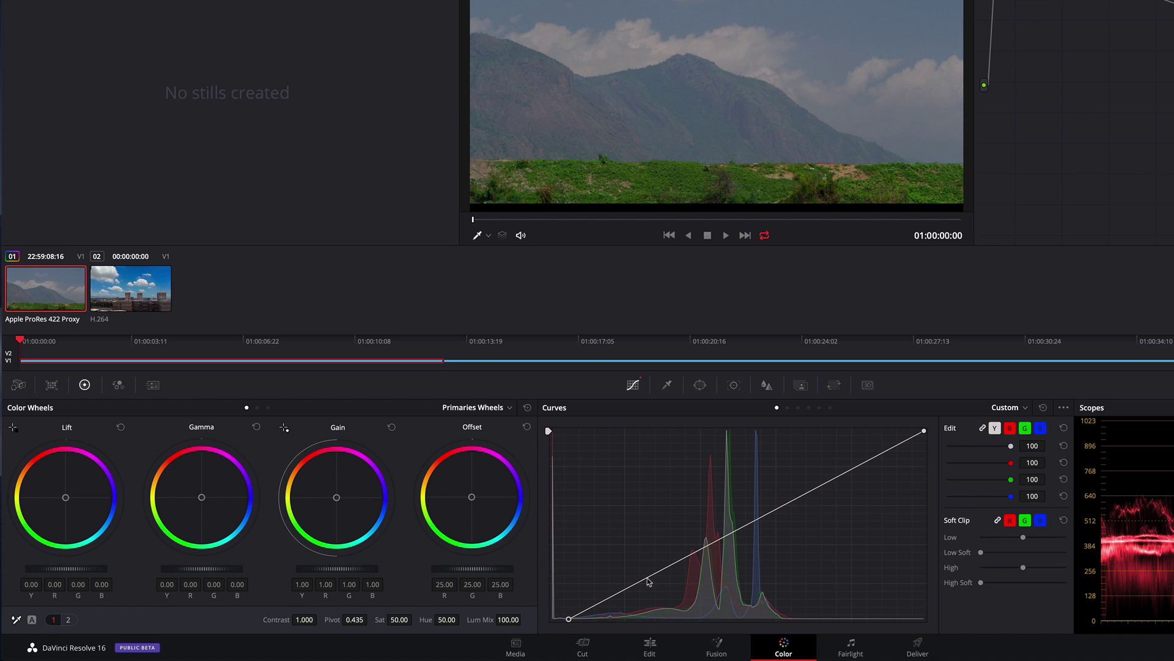
{"action": "left_click_drag", "start_coordinate": [922, 430], "coordinate": [810, 432]}
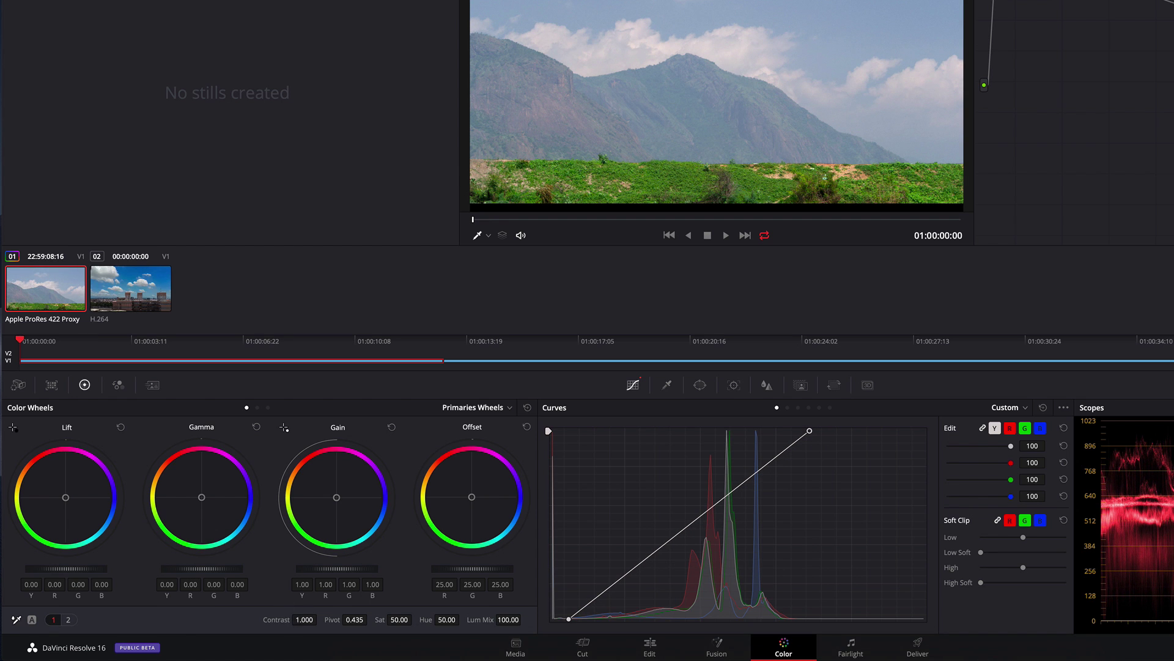
Set the first clip's contrast to 1.278, saturation to 57 and pivot to 0.511, and play back the graded result
{"action": "left_click_drag", "start_coordinate": [277, 620], "coordinate": [320, 619]}
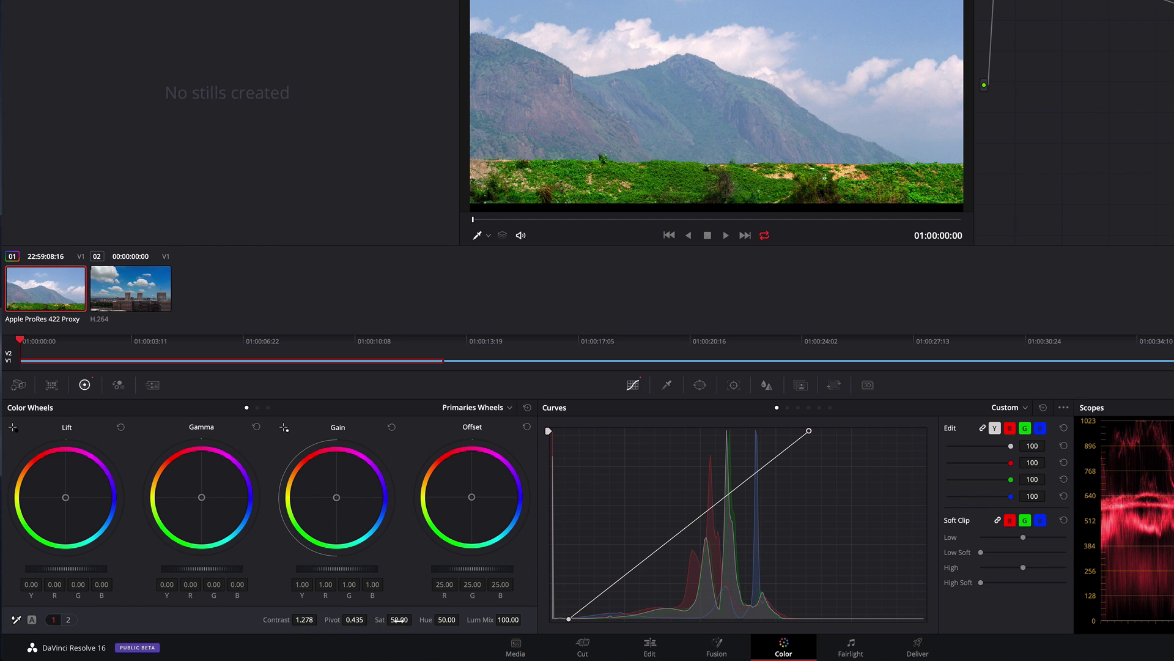
{"action": "left_click_drag", "start_coordinate": [401, 619], "coordinate": [415, 618]}
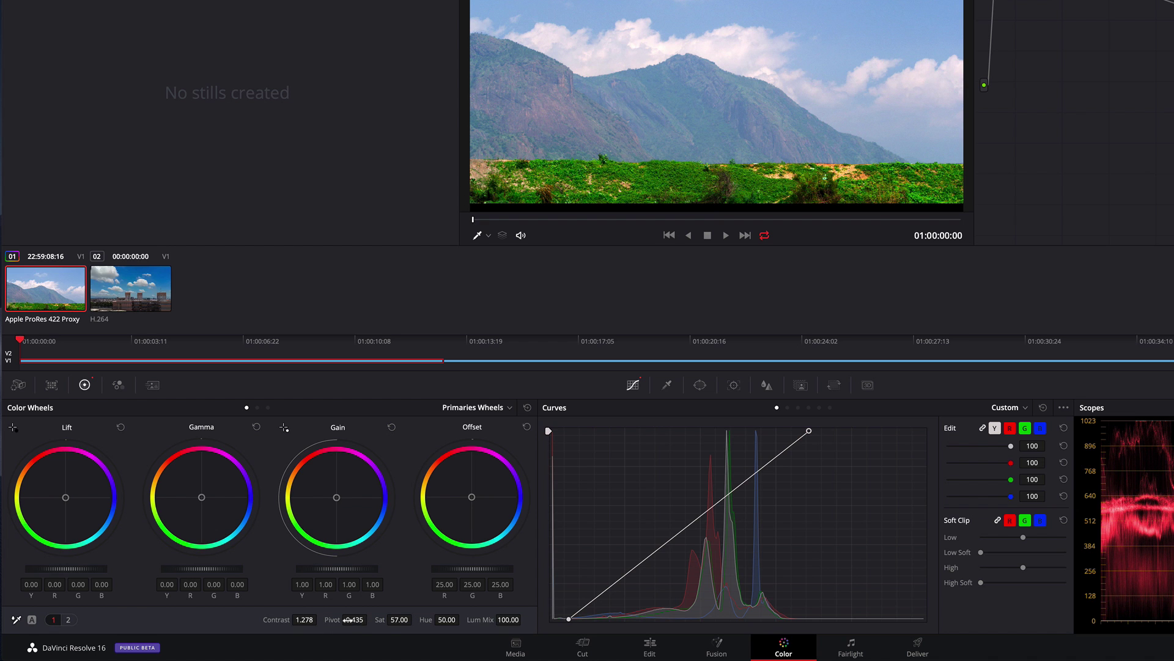
{"action": "left_click_drag", "start_coordinate": [351, 619], "coordinate": [370, 620]}
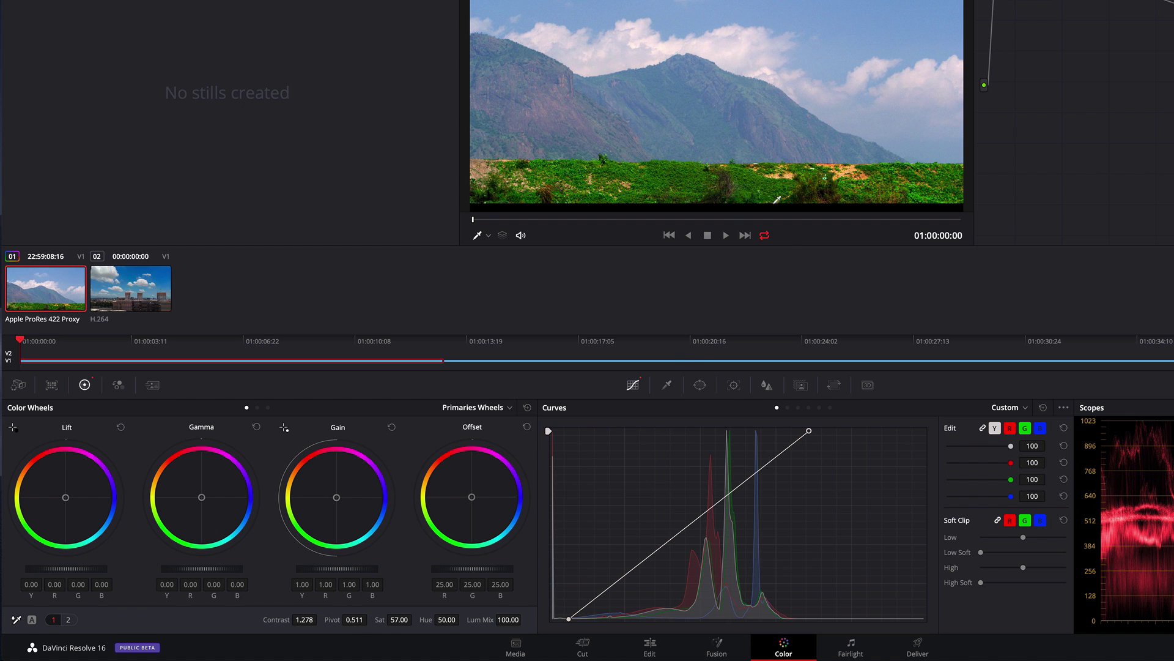
{"action": "left_click", "coordinate": [708, 236]}
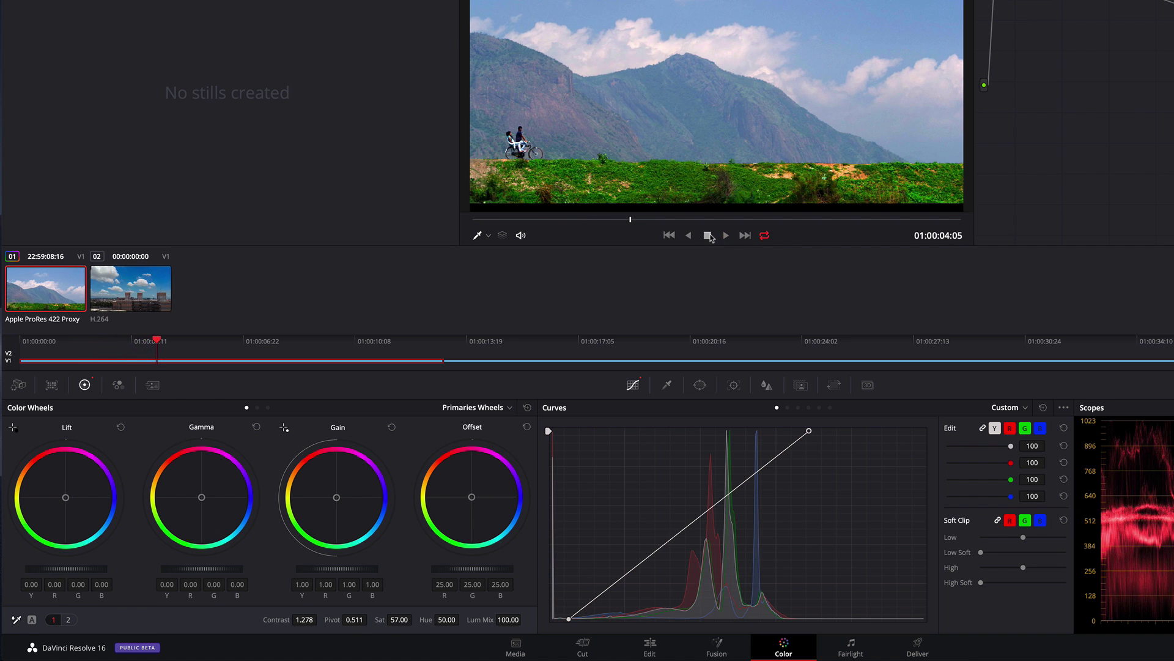
Stabilize the first clip from its start with the tracker's Stabilizer in Perspective mode
{"action": "left_click", "coordinate": [734, 385]}
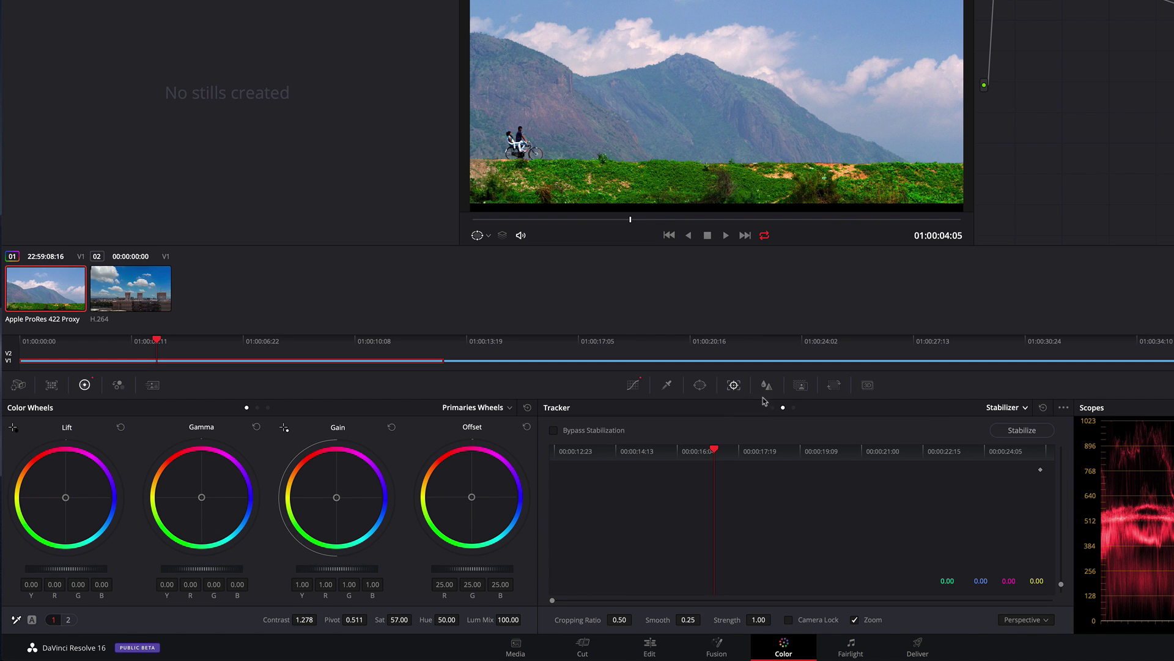
{"action": "left_click", "coordinate": [1022, 408]}
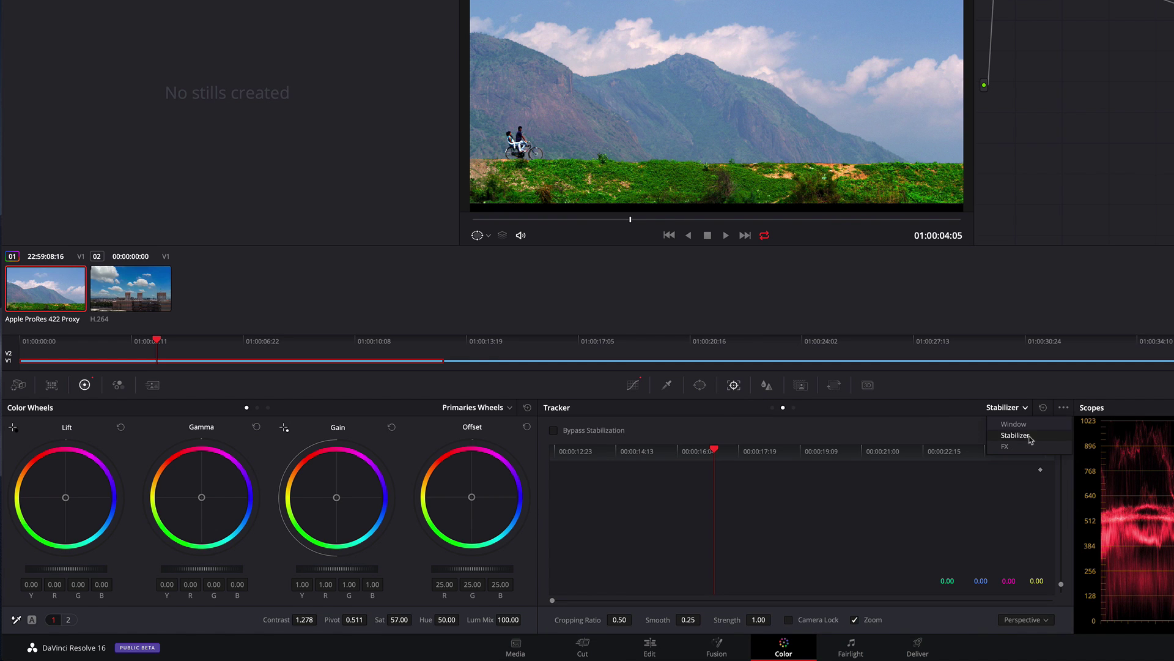
{"action": "left_click", "coordinate": [1015, 435]}
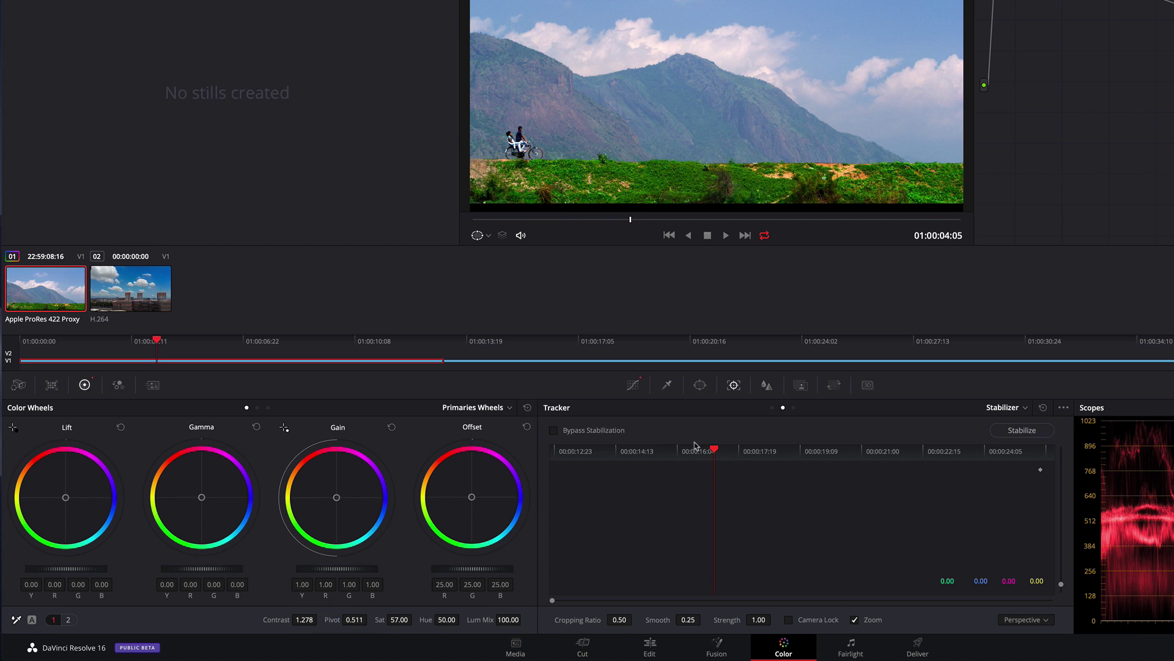
{"action": "left_click_drag", "start_coordinate": [508, 221], "coordinate": [472, 220]}
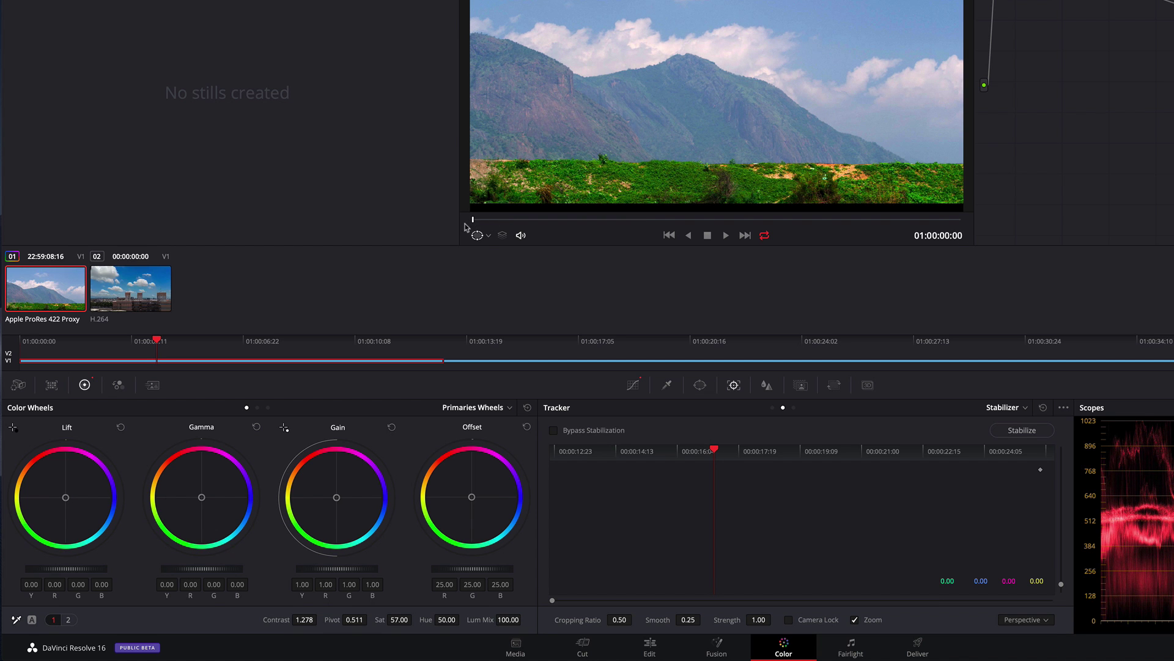
{"action": "left_click", "coordinate": [1013, 431]}
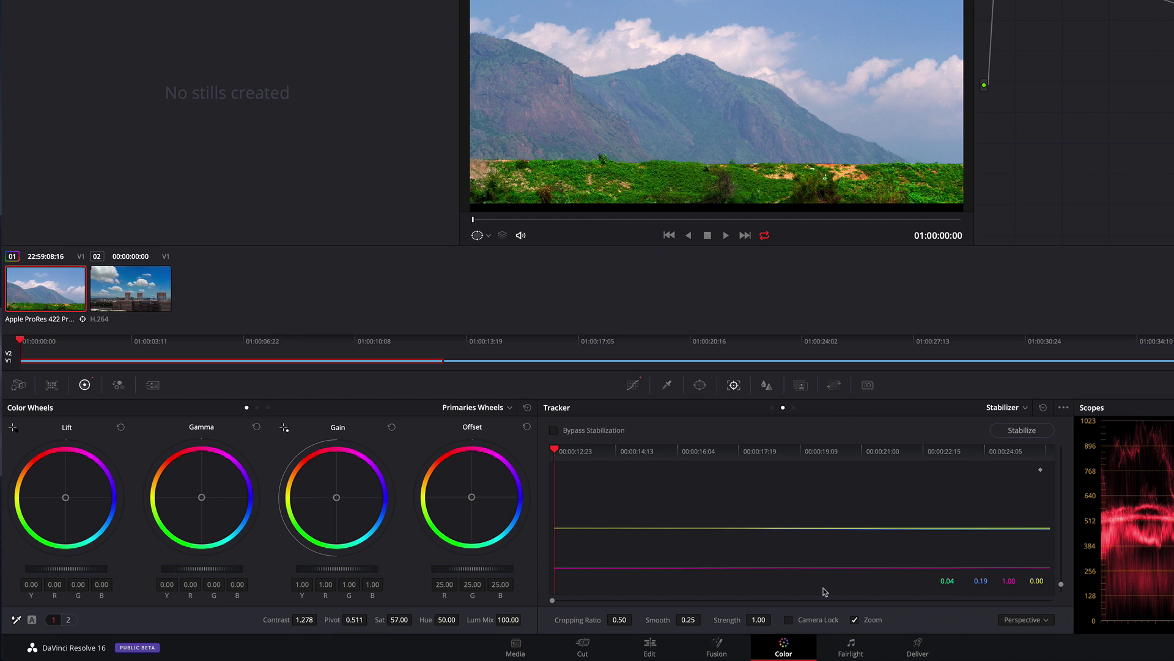
Enable Camera Lock, stabilize the first clip again and play it back to check the motion
{"action": "left_click", "coordinate": [788, 621]}
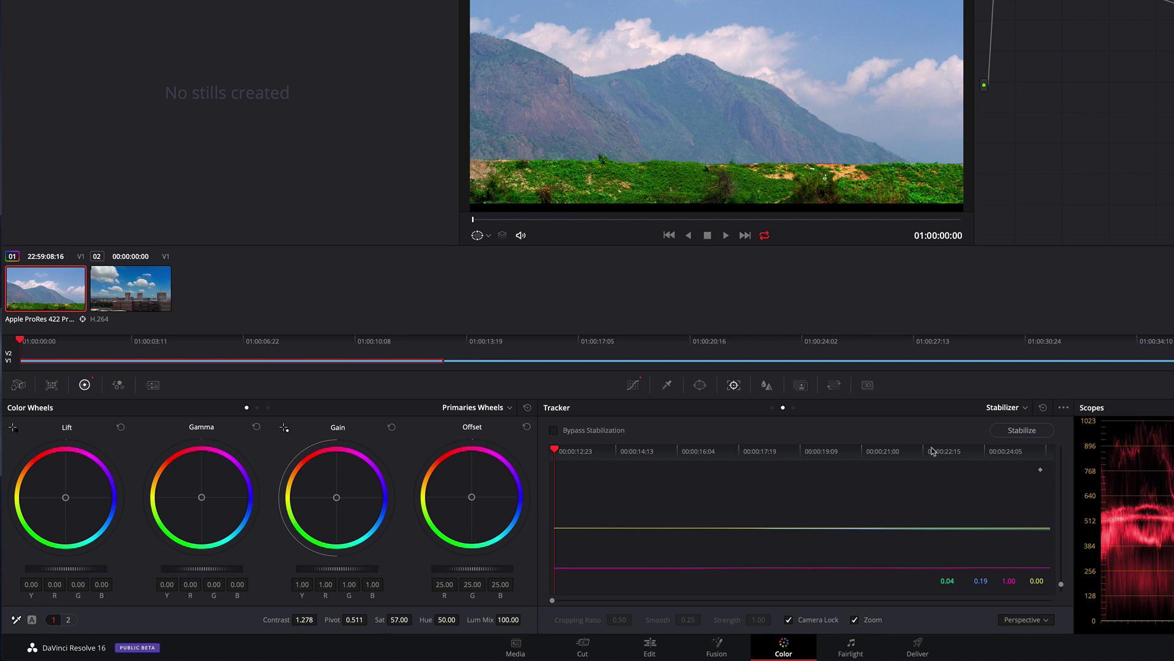
{"action": "left_click", "coordinate": [1022, 430]}
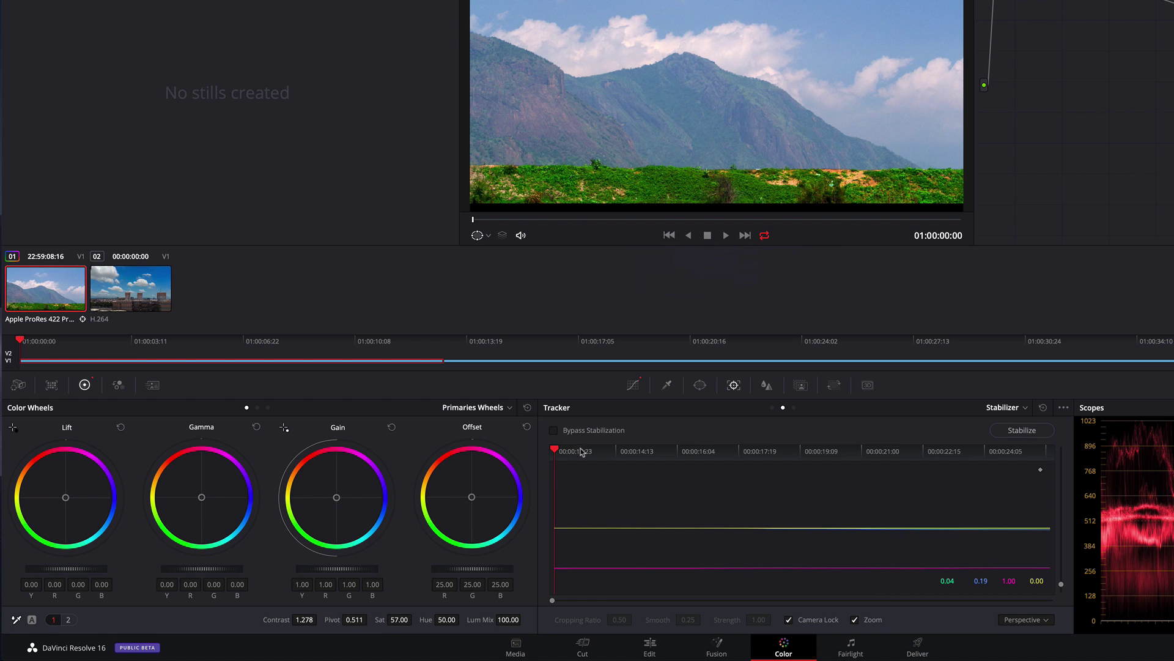
{"action": "left_click", "coordinate": [722, 237]}
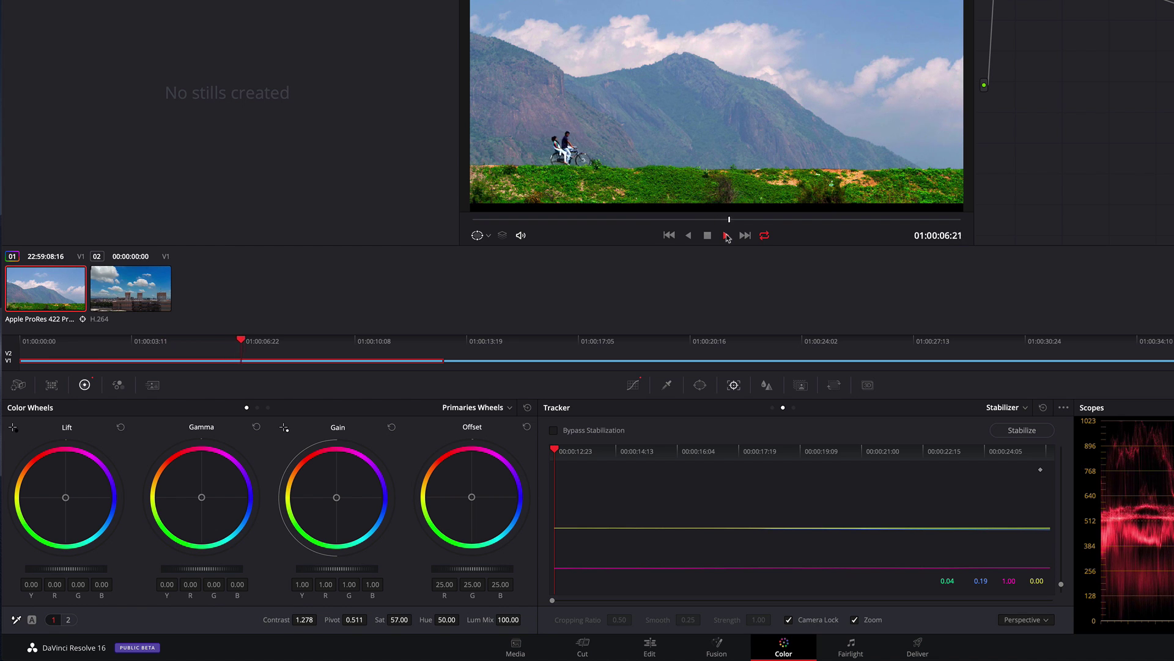
{"action": "left_click", "coordinate": [708, 235]}
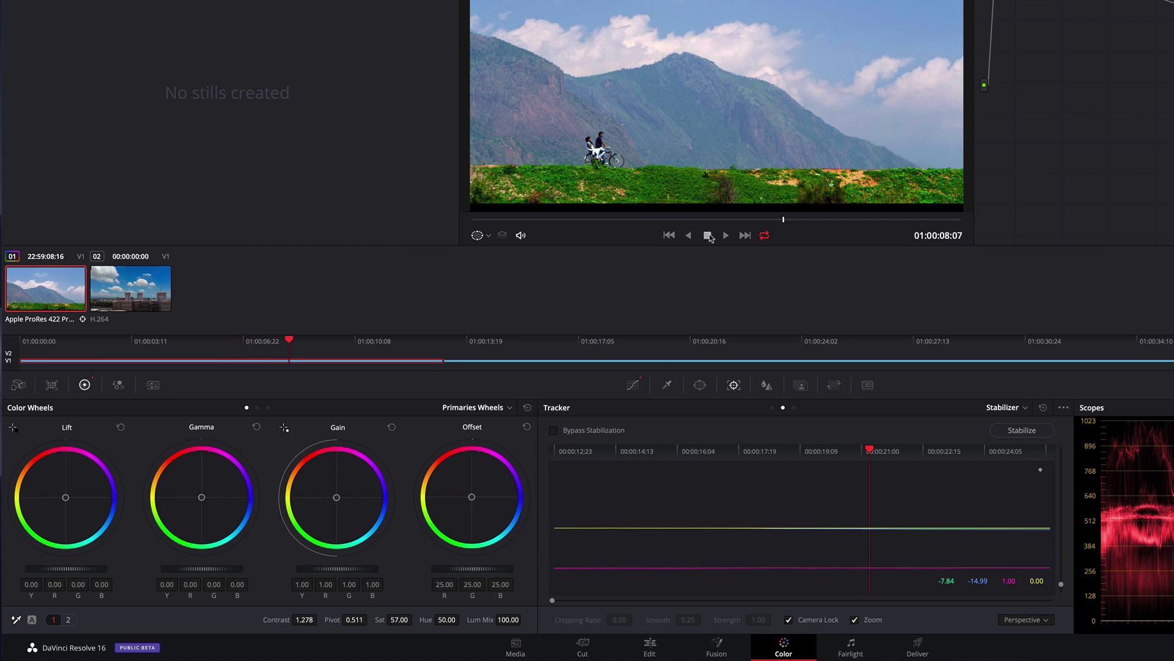
Set the second clip's contrast to 1.088 and saturation to 37.80
{"action": "left_click", "coordinate": [129, 289]}
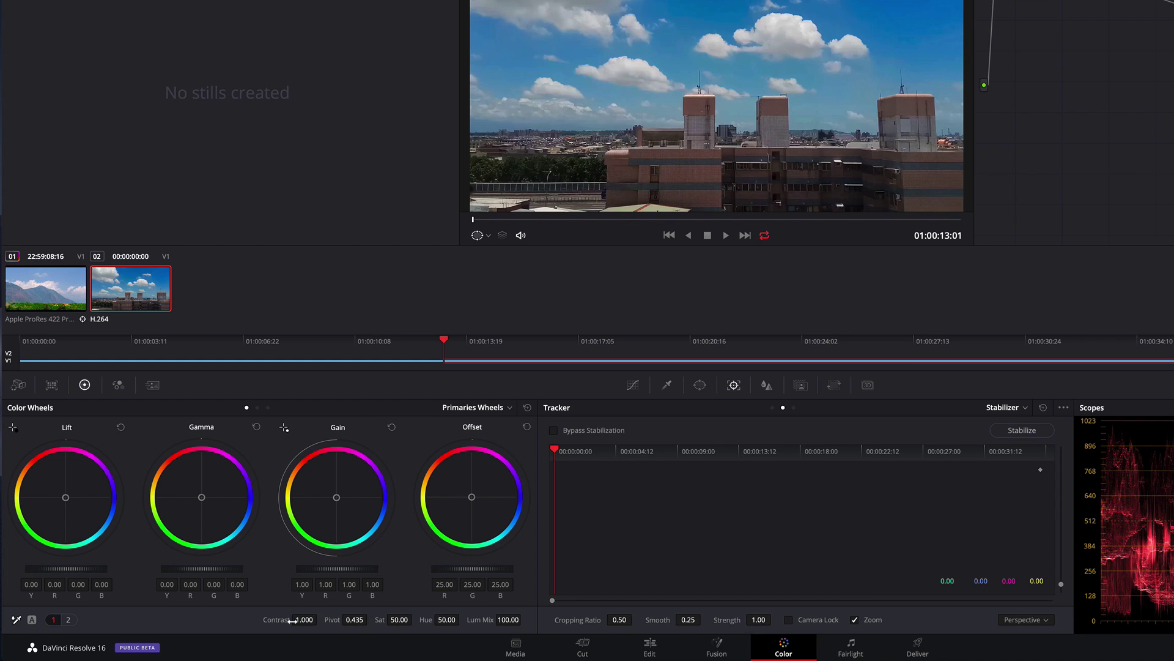
{"action": "left_click_drag", "start_coordinate": [292, 620], "coordinate": [320, 619]}
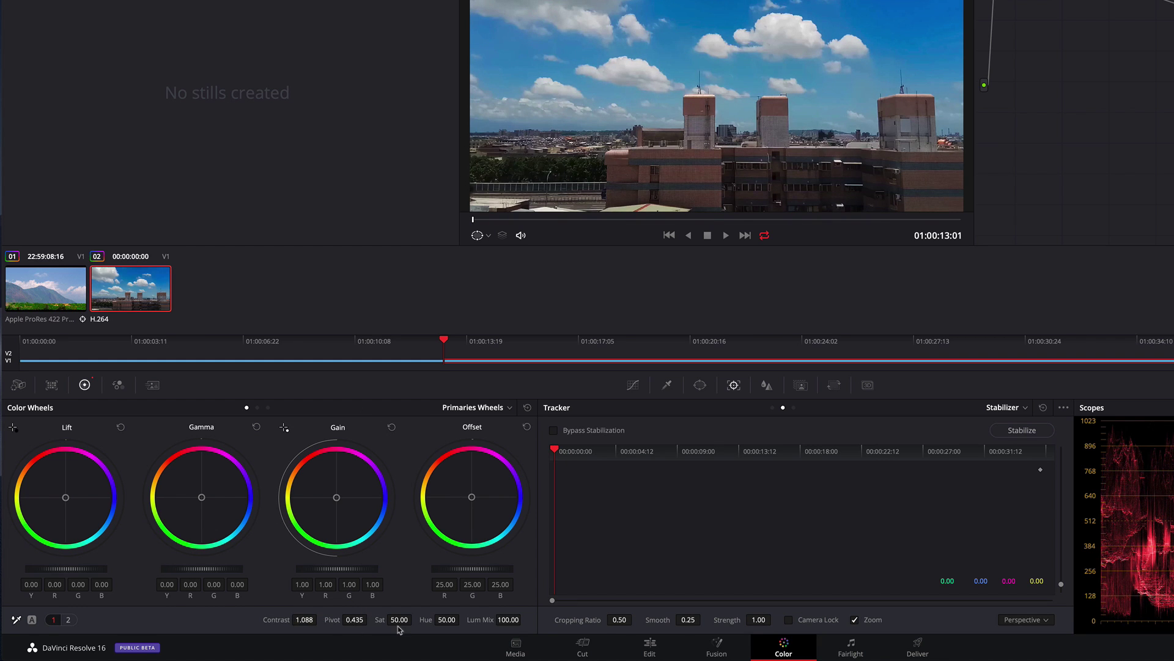
{"action": "mouse_move", "coordinate": [398, 619]}
{"action": "left_mouse_down"}
{"action": "mouse_move", "coordinate": [350, 620]}
{"action": "mouse_move", "coordinate": [377, 619]}
{"action": "left_mouse_up"}
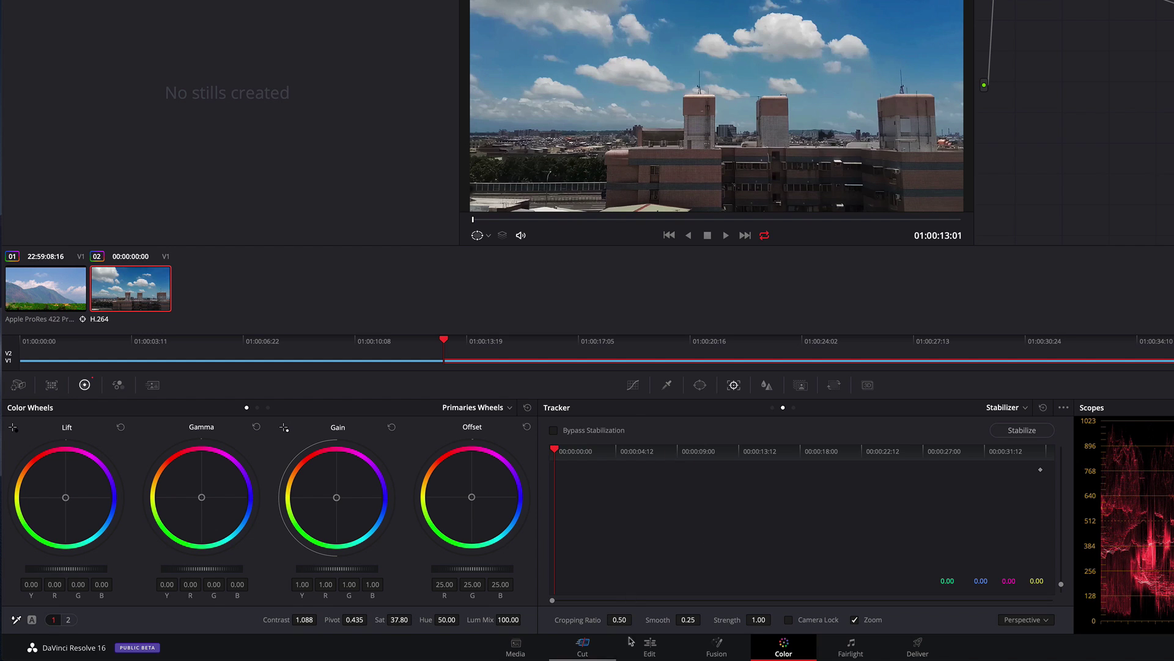
On the Edit page, move the mountain clip to Video 2, place the city clip beneath it at the start, and trim it to equal length
{"action": "left_click", "coordinate": [650, 643]}
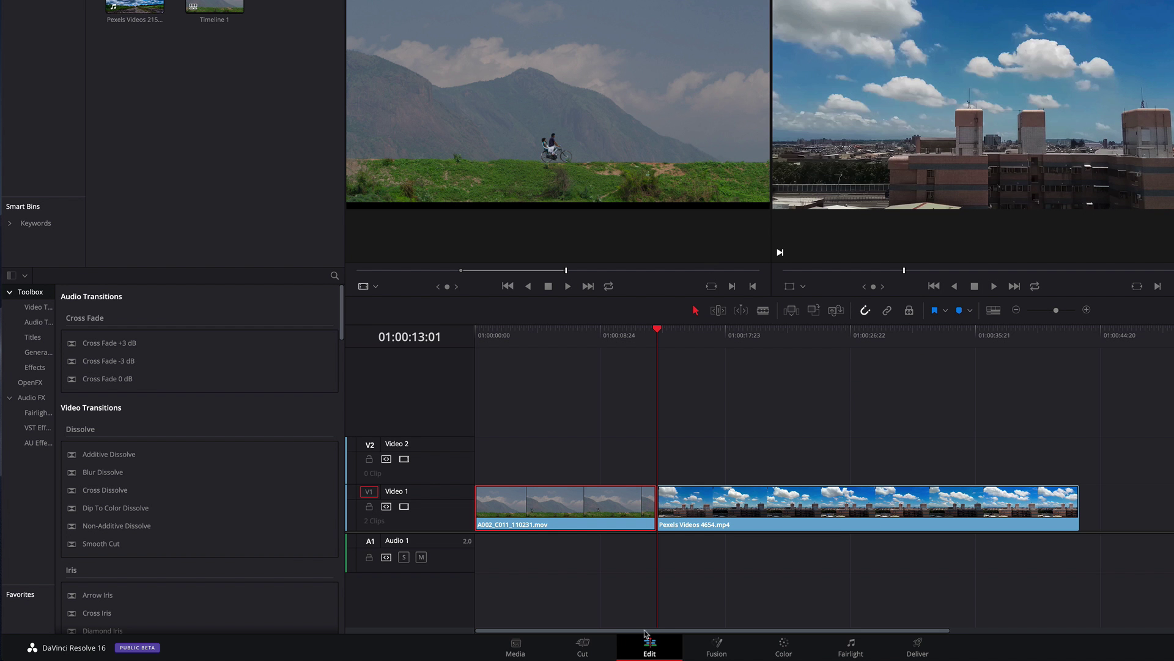
{"action": "left_click_drag", "start_coordinate": [552, 506], "coordinate": [559, 459]}
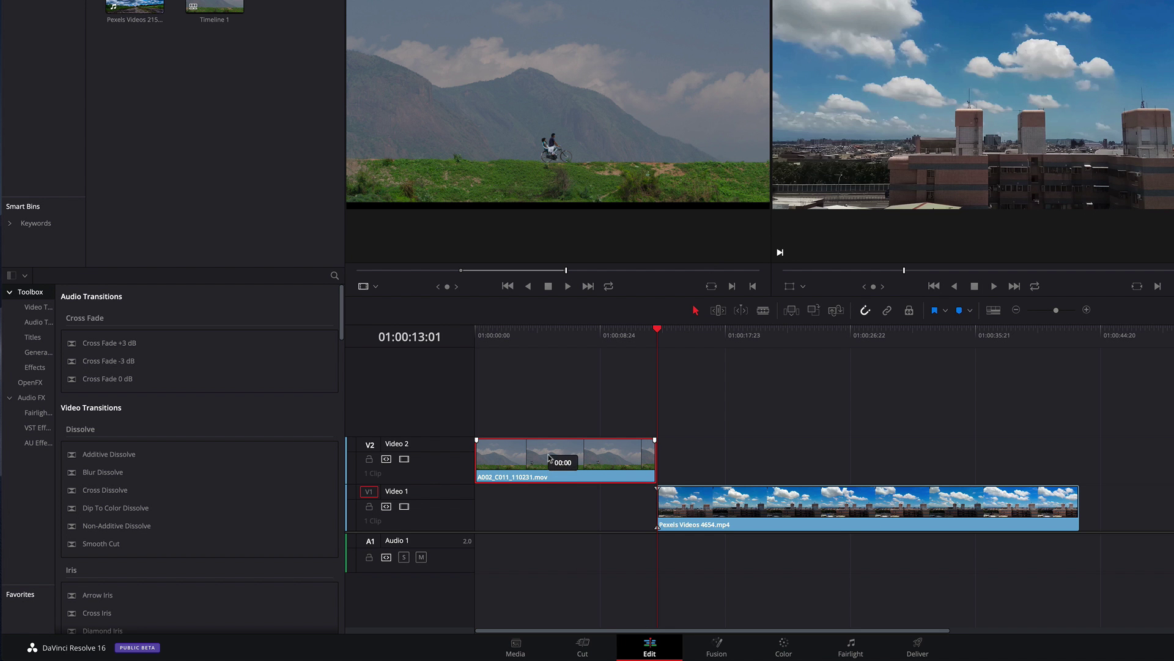
{"action": "left_click_drag", "start_coordinate": [792, 507], "coordinate": [609, 507]}
{"action": "left_click_drag", "start_coordinate": [892, 500], "coordinate": [656, 514]}
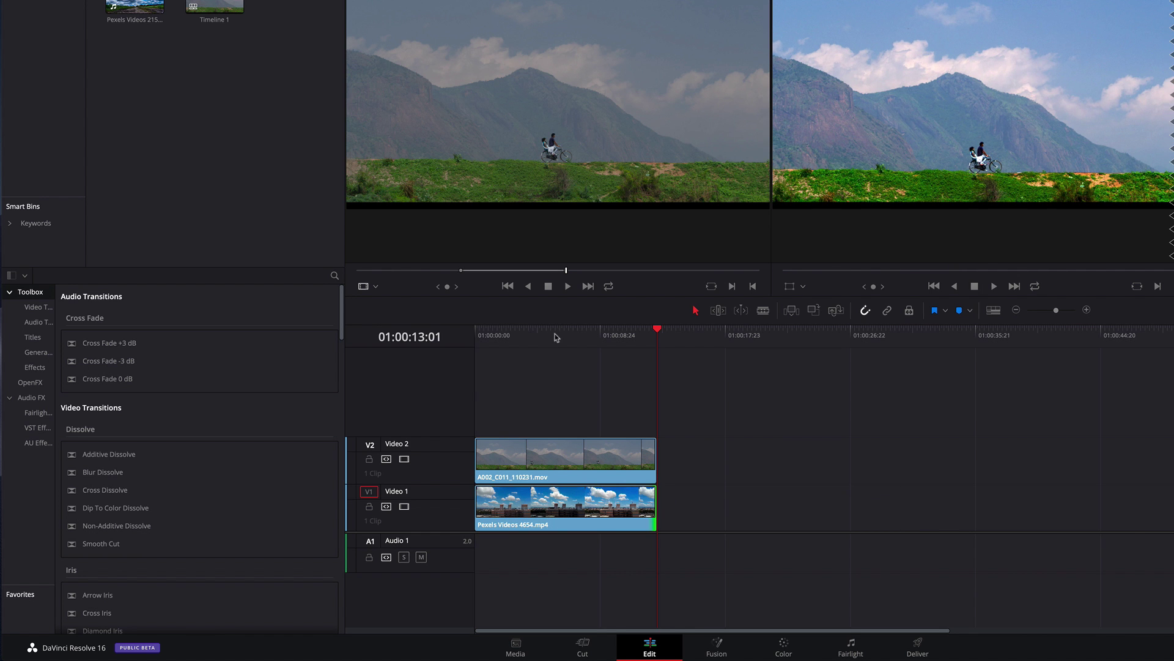
At 01:00:03:19, briefly disable the mountain clip on Video 2 to view the city clip beneath, and re-enable it
{"action": "left_click_drag", "start_coordinate": [477, 338], "coordinate": [532, 353]}
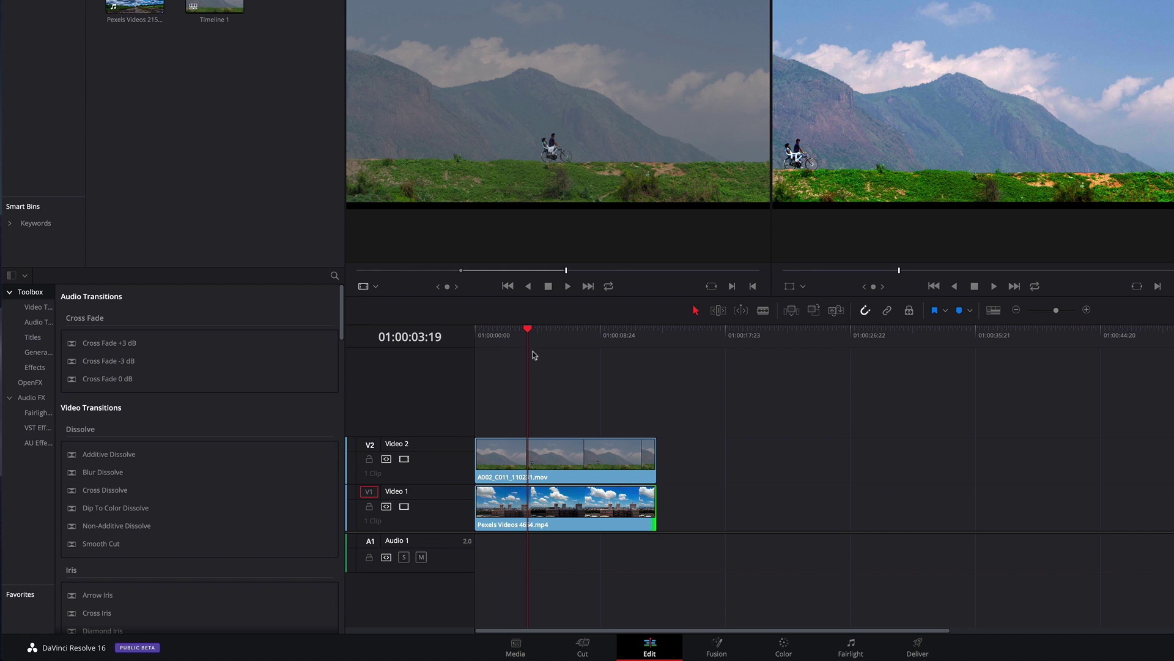
{"action": "left_click", "coordinate": [570, 450]}
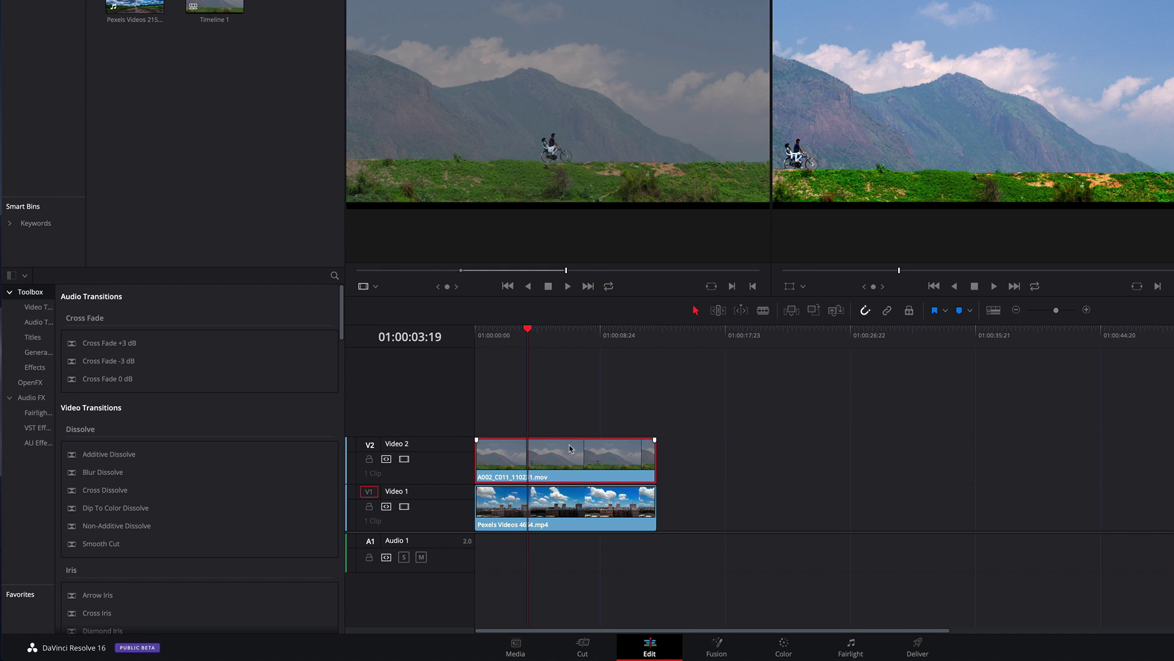
{"action": "key", "text": "d"}
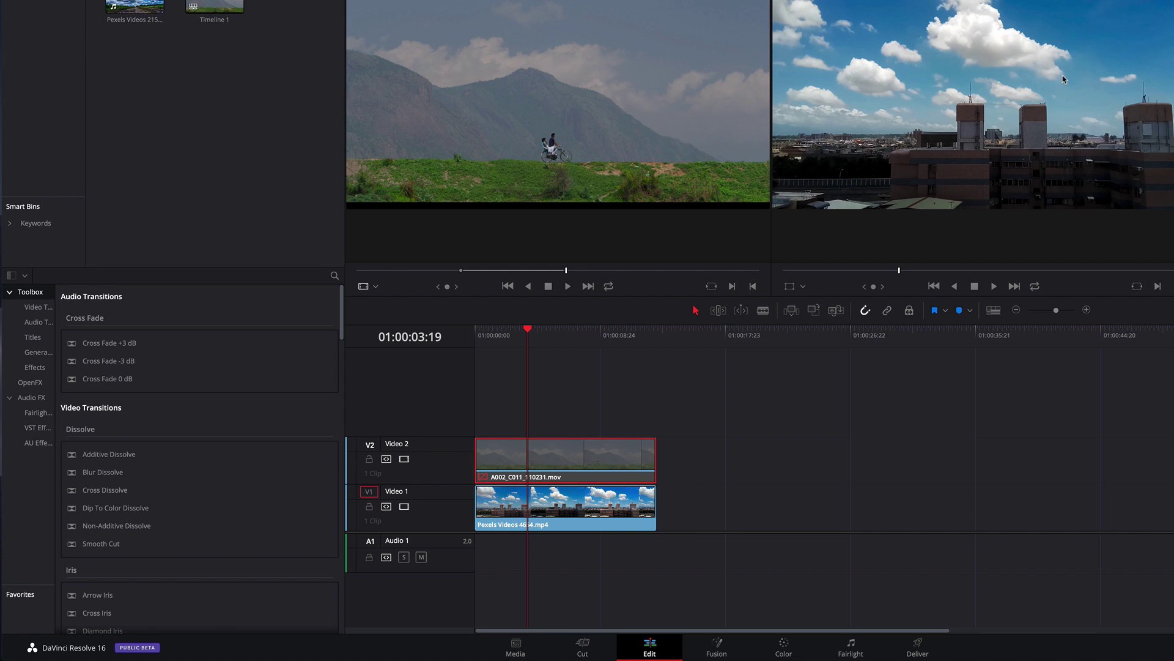
{"action": "mouse_move", "coordinate": [614, 457]}
{"action": "key", "text": "d"}
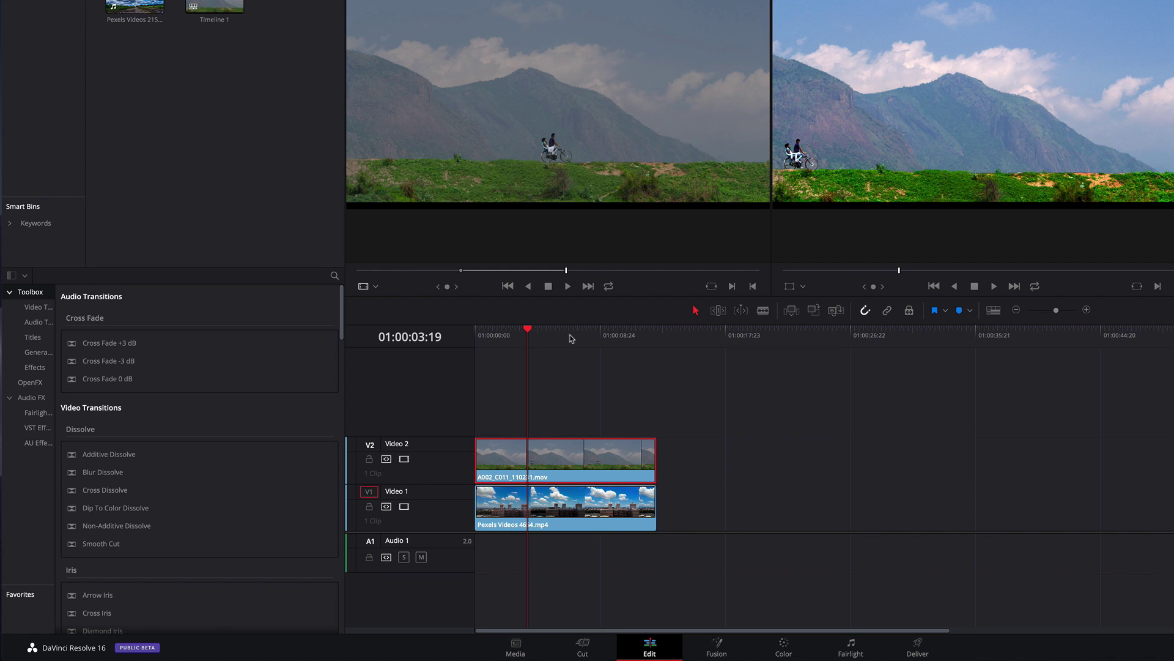
Return the playhead to the timeline start and combine both stacked clips into a new Fusion clip
{"action": "left_click_drag", "start_coordinate": [571, 338], "coordinate": [445, 341]}
{"action": "left_click_drag", "start_coordinate": [728, 429], "coordinate": [580, 605]}
{"action": "right_click", "coordinate": [578, 457]}
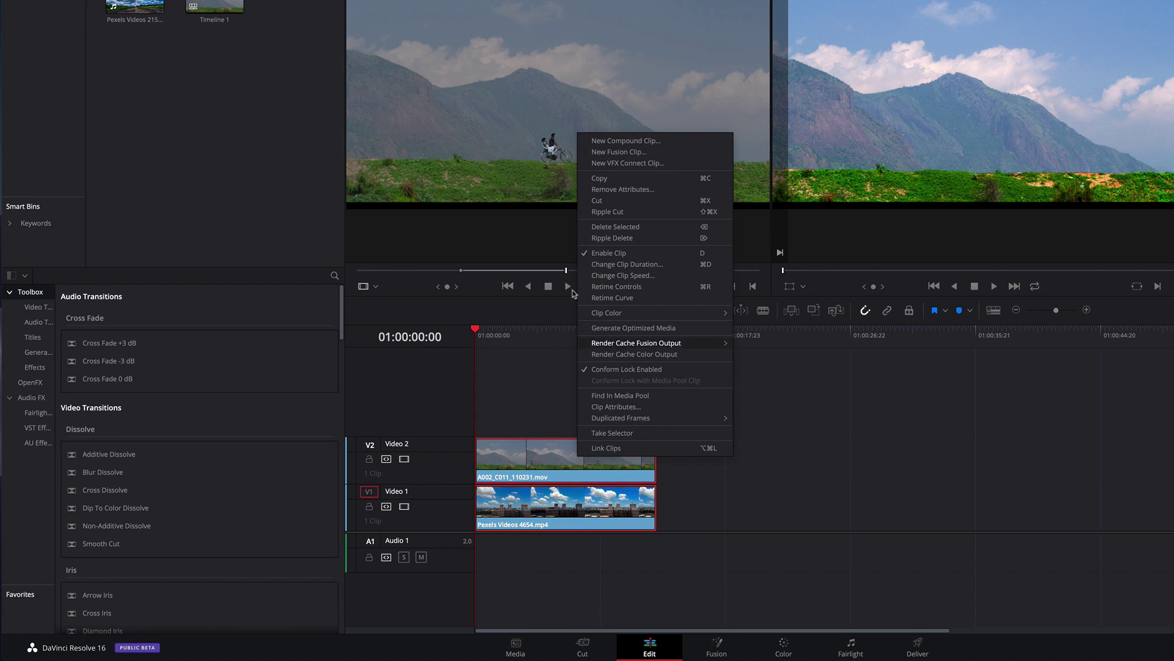
{"action": "left_click", "coordinate": [673, 152]}
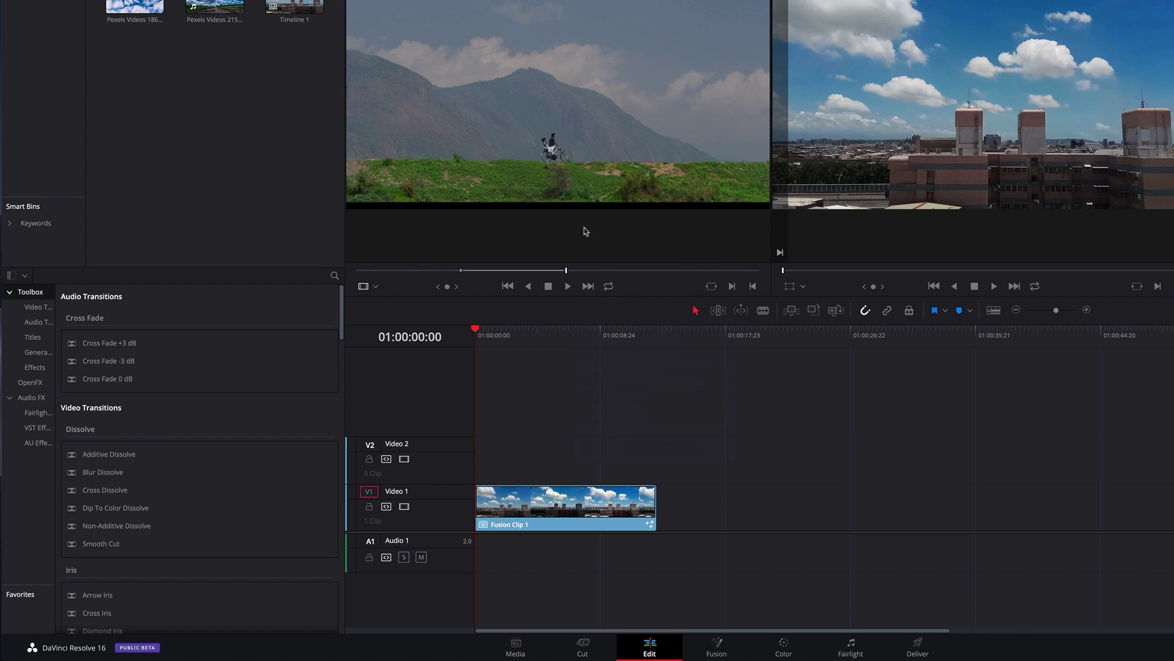
Open the Fusion clip on the Fusion page at 01:00:03:22, center the node tree and spread the two MediaIn nodes apart around Merge1
{"action": "left_click", "coordinate": [528, 331]}
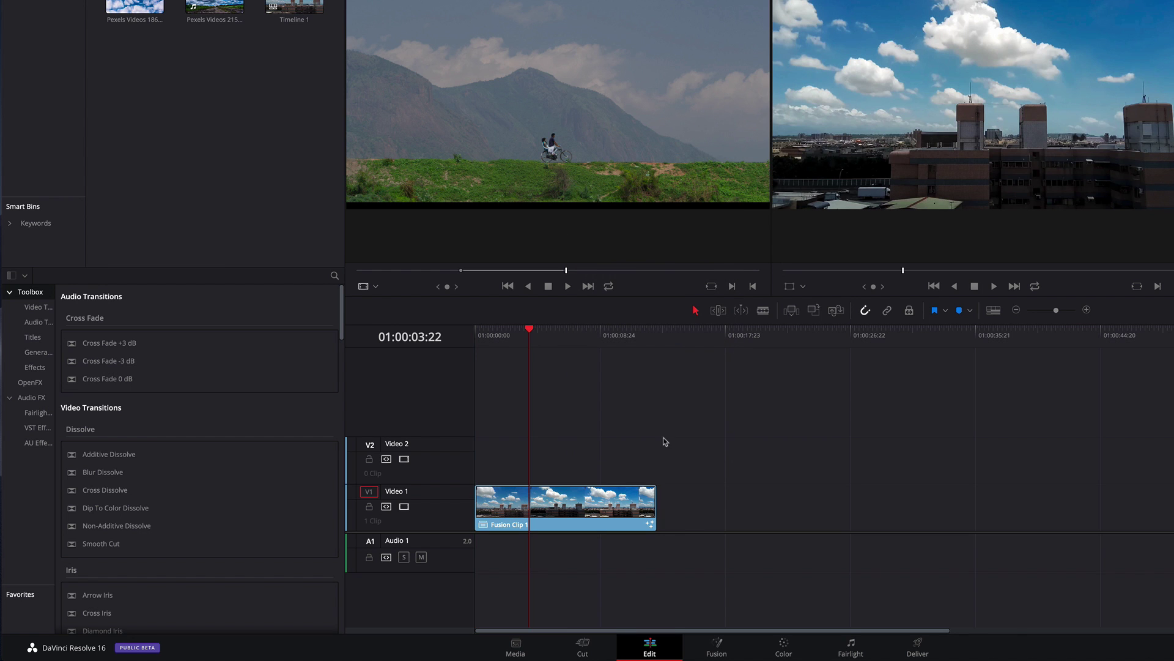
{"action": "left_click", "coordinate": [715, 650]}
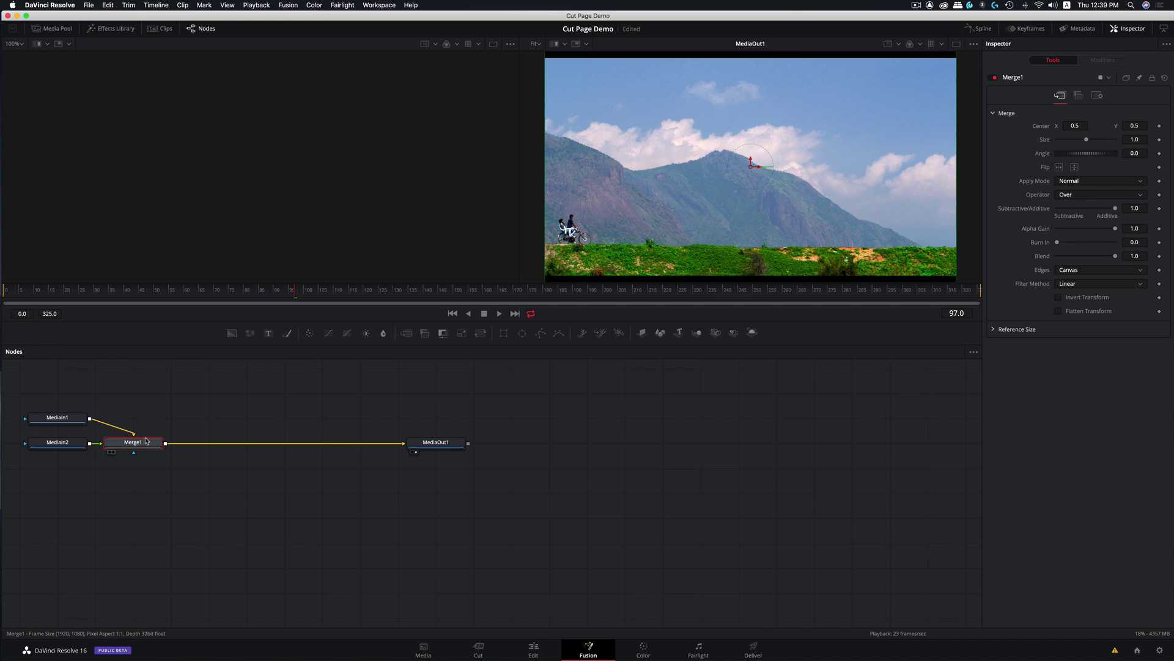
{"action": "left_click_drag", "start_coordinate": [147, 440], "coordinate": [513, 455]}
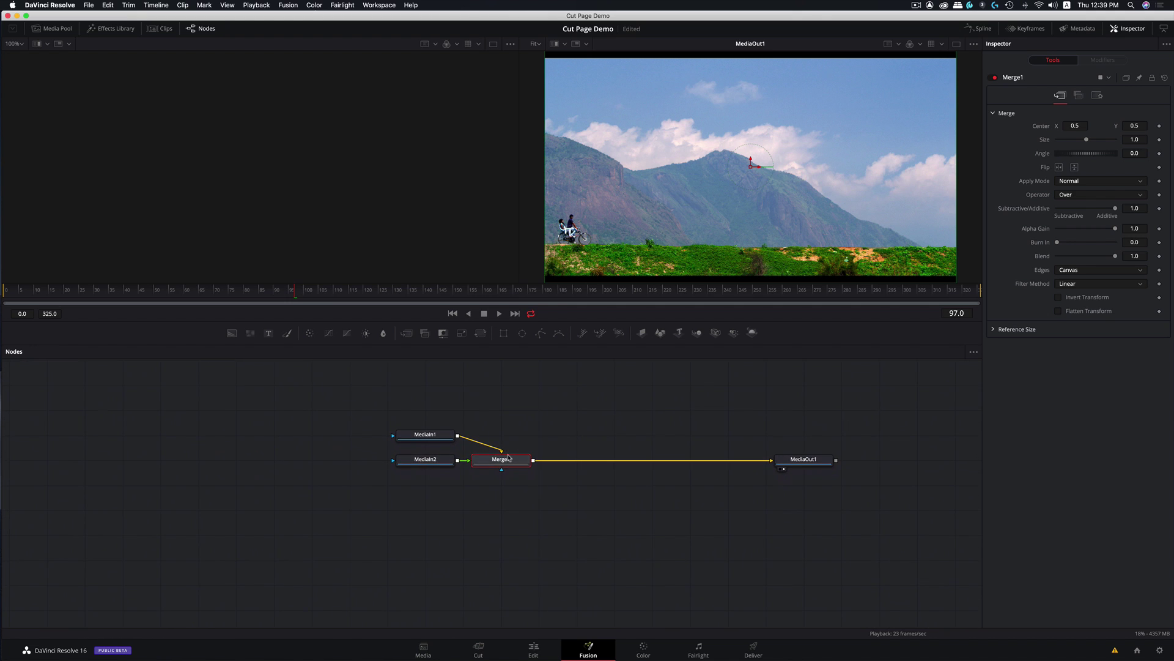
{"action": "left_click_drag", "start_coordinate": [420, 460], "coordinate": [366, 530]}
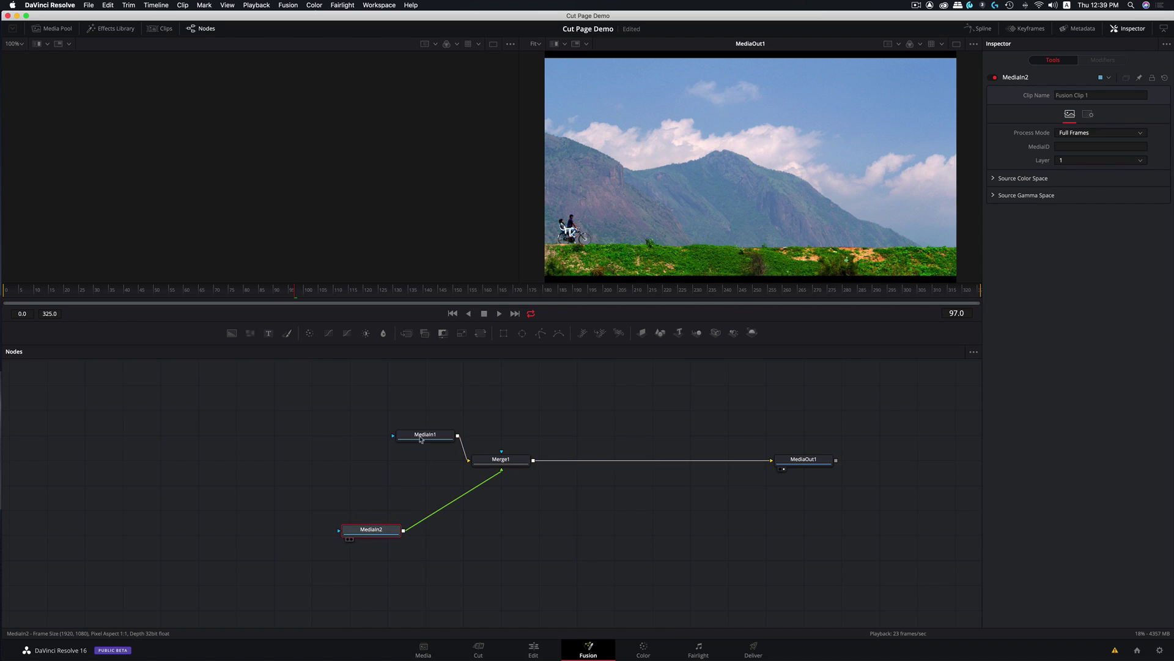
{"action": "left_click_drag", "start_coordinate": [421, 439], "coordinate": [394, 417]}
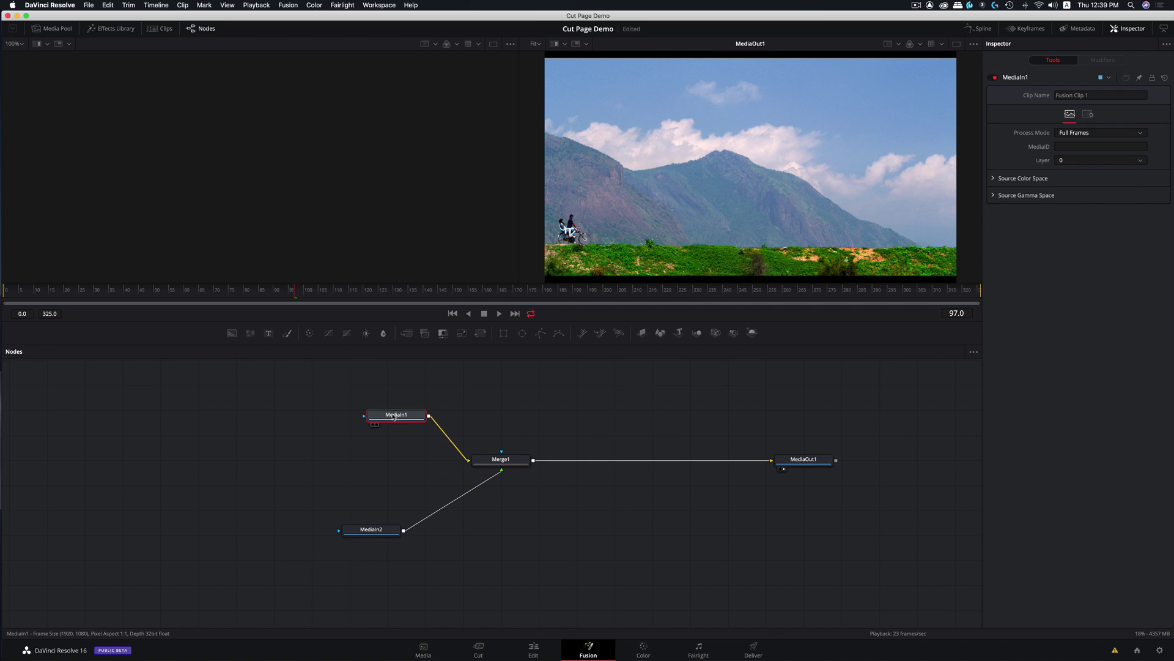
Preview MediaIn1 and MediaIn2 in turn in the first viewer, and arrange MediaIn2 above Merge1 and MediaIn1 below it
{"action": "key", "text": "1"}
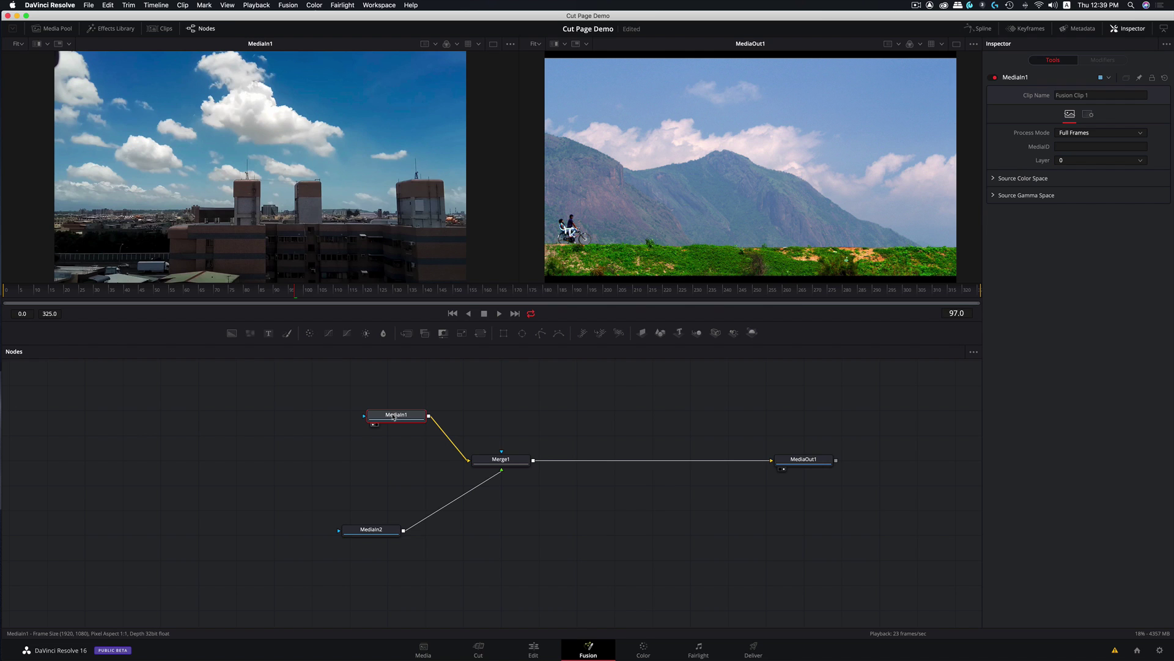
{"action": "left_click_drag", "start_coordinate": [367, 527], "coordinate": [368, 529]}
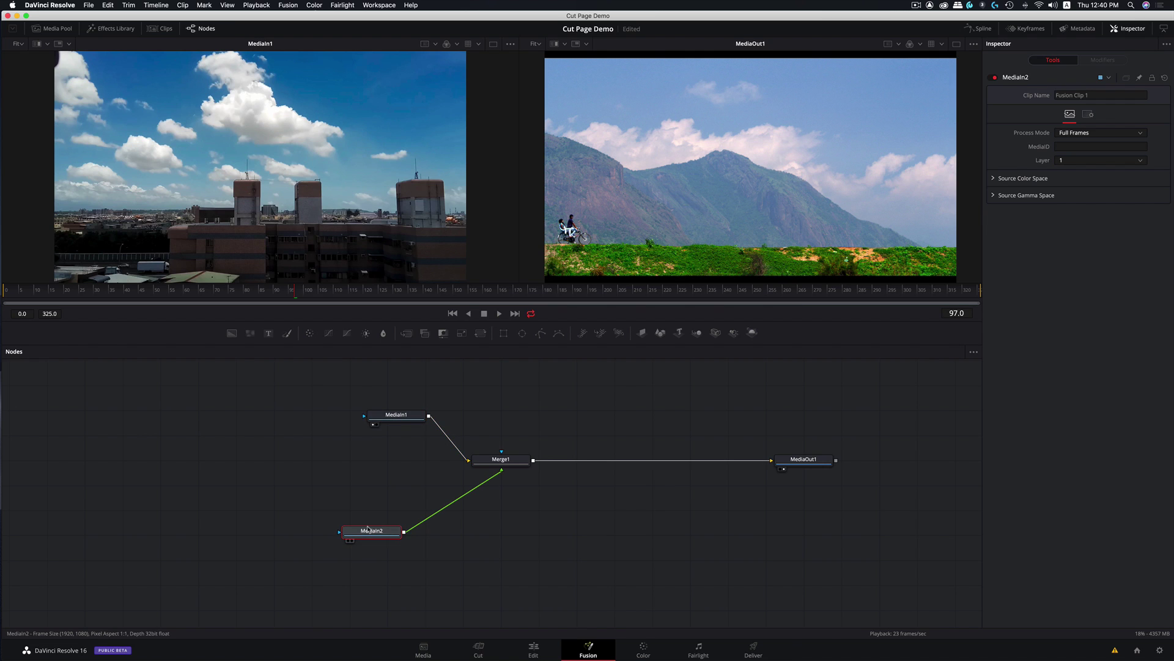
{"action": "key", "text": "1"}
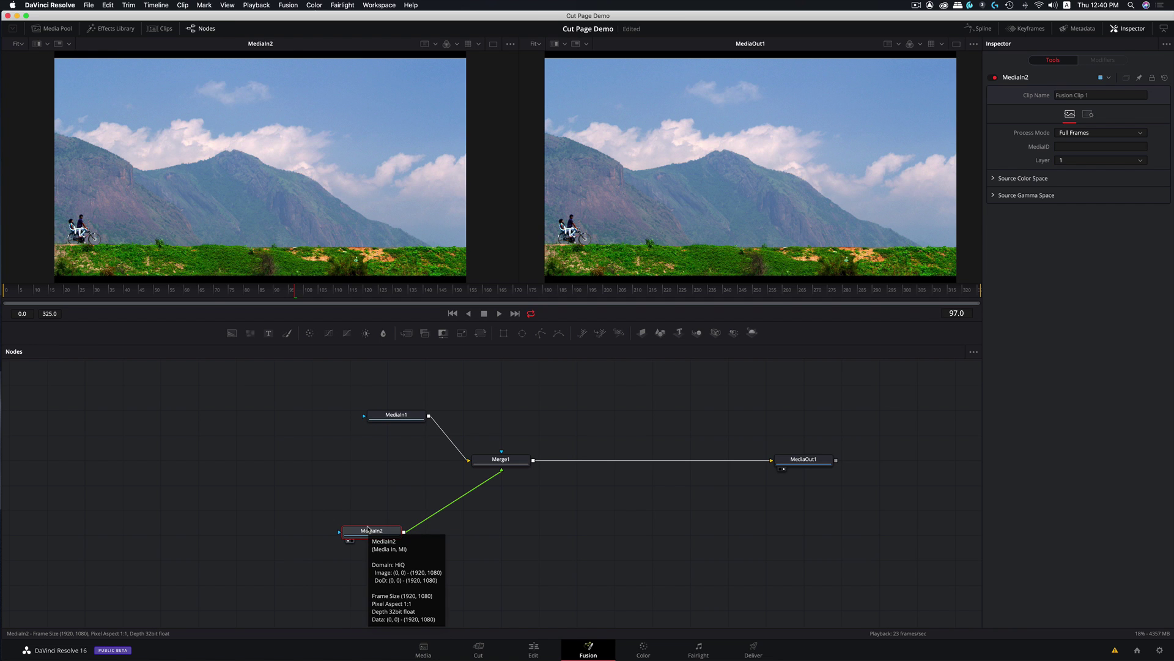
{"action": "left_click_drag", "start_coordinate": [380, 529], "coordinate": [444, 384]}
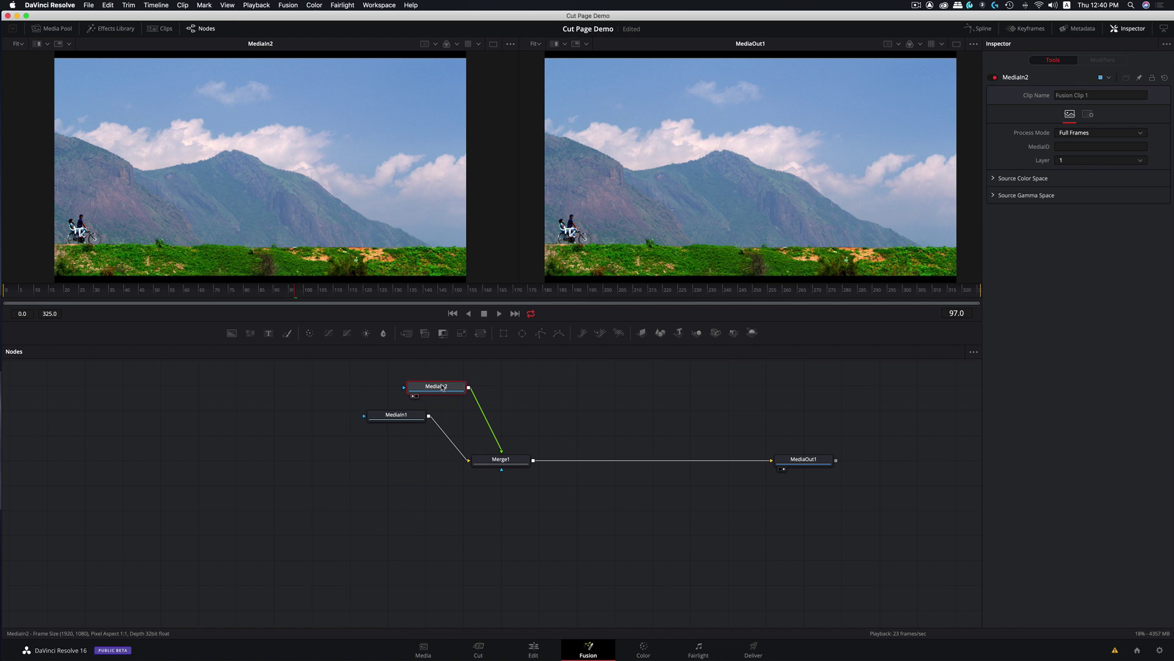
{"action": "left_click_drag", "start_coordinate": [398, 417], "coordinate": [394, 519]}
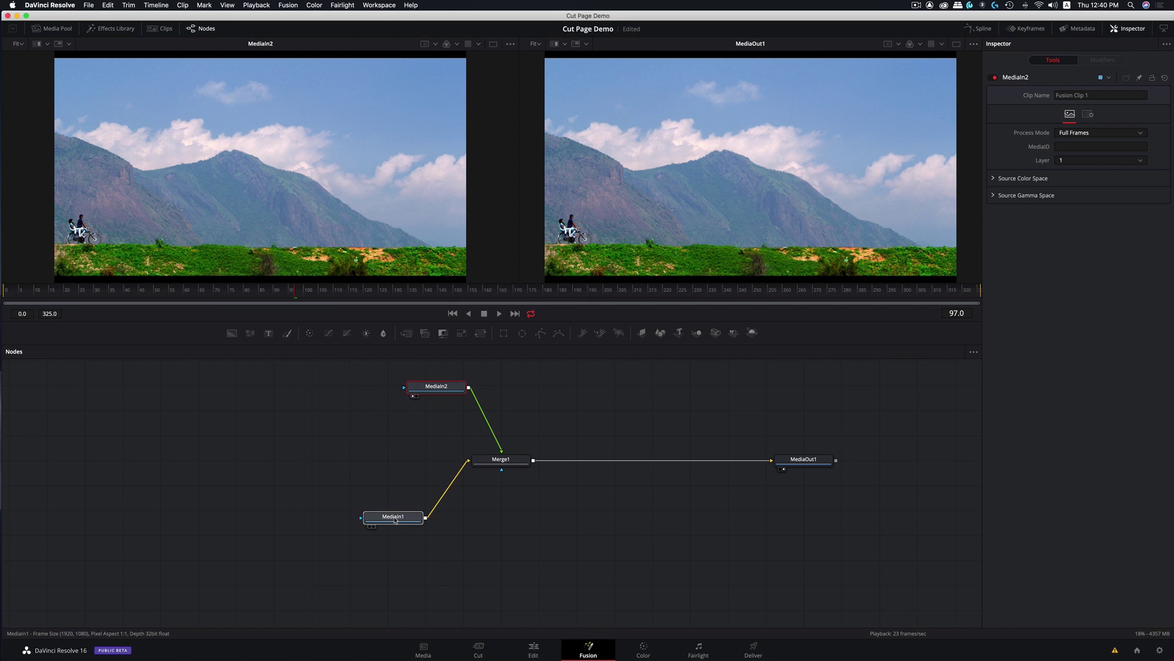
Rename the MediaIn2 node as Fourground
{"action": "left_click", "coordinate": [428, 388]}
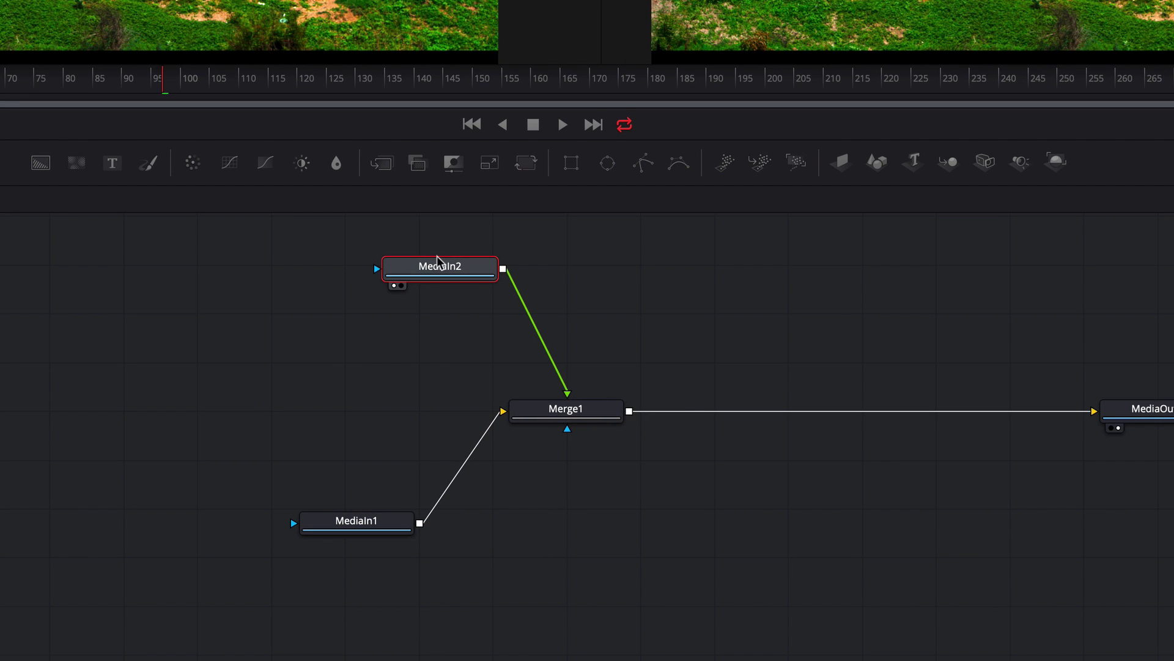
{"action": "key", "text": "F2"}
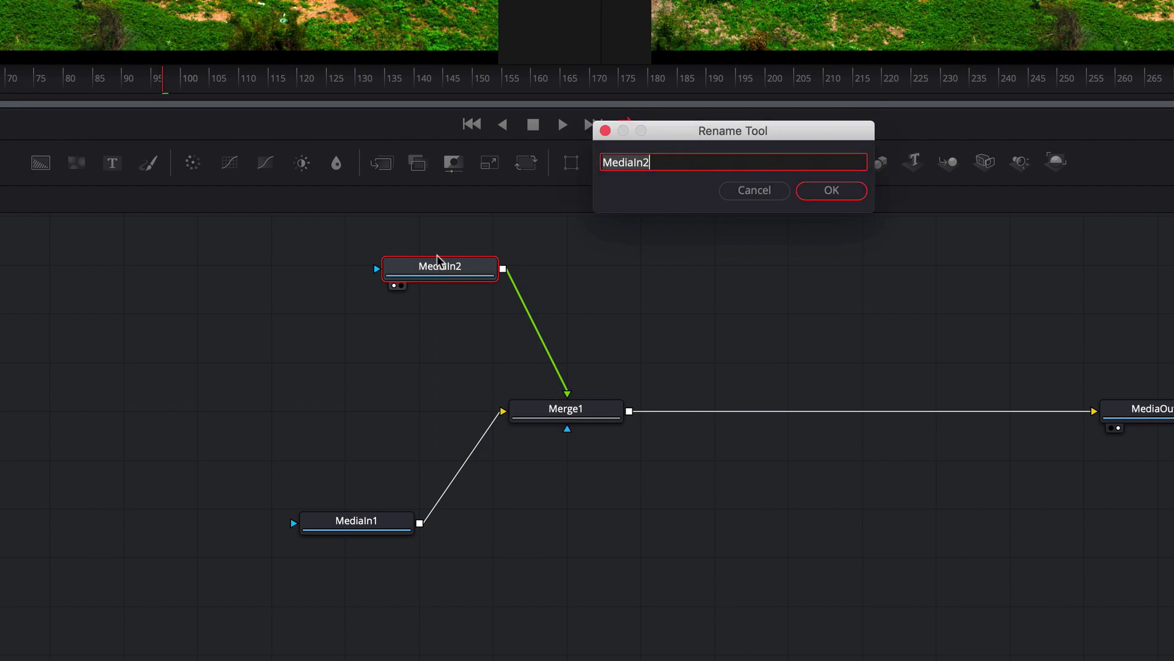
{"action": "type", "text": "F"}
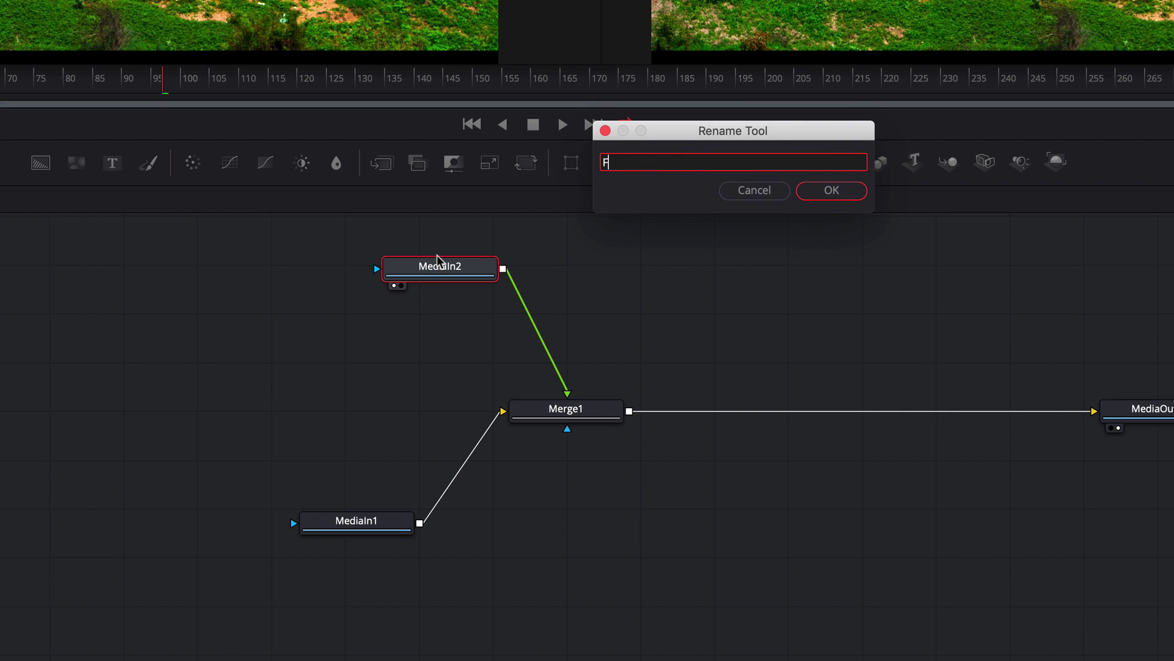
{"action": "type", "text": "ourground"}
{"action": "key", "text": "Return"}
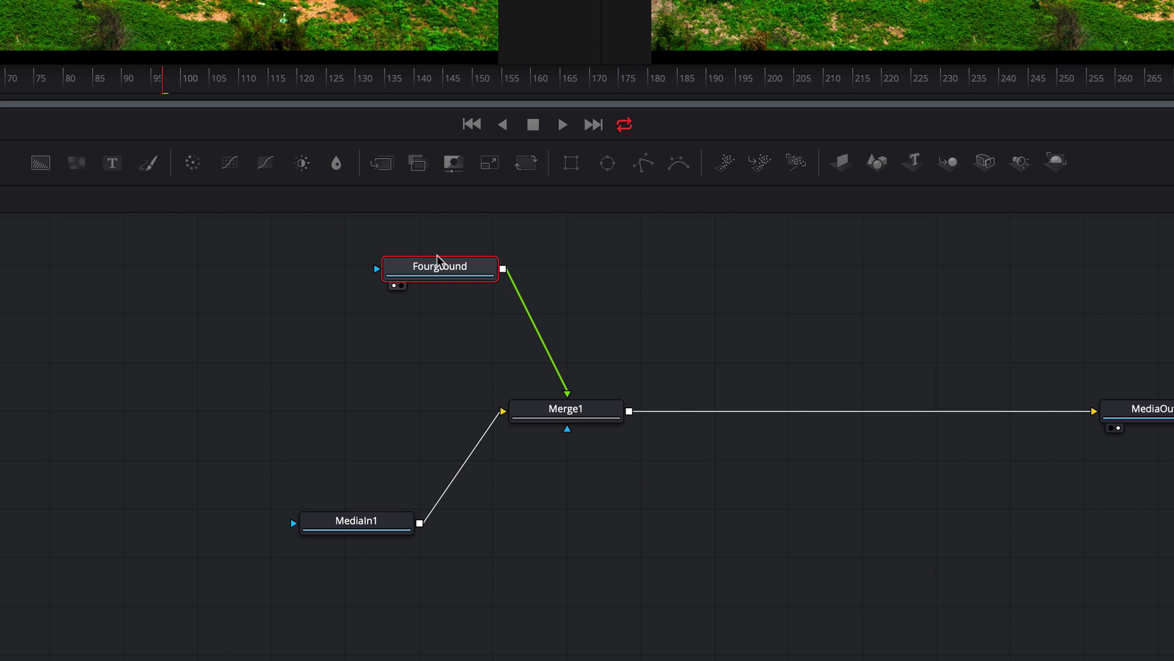
Show the MediaIn1 node in the first viewer and rename it as Clouds
{"action": "left_click", "coordinate": [346, 530]}
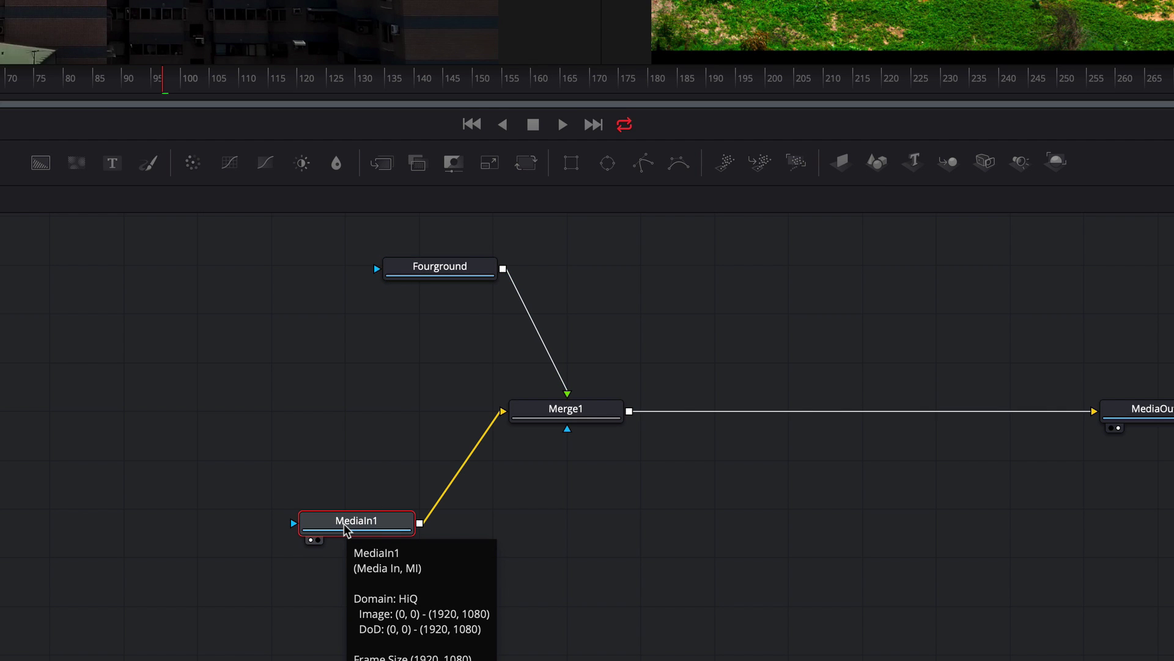
{"action": "key", "text": "F2"}
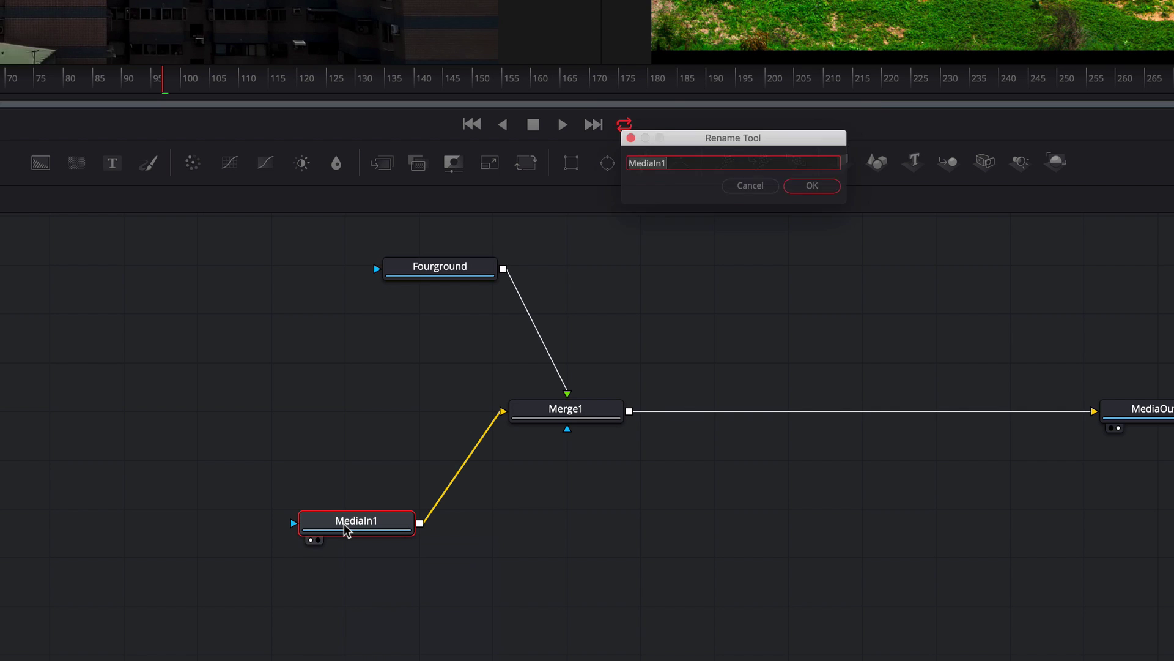
{"action": "type", "text": "C"}
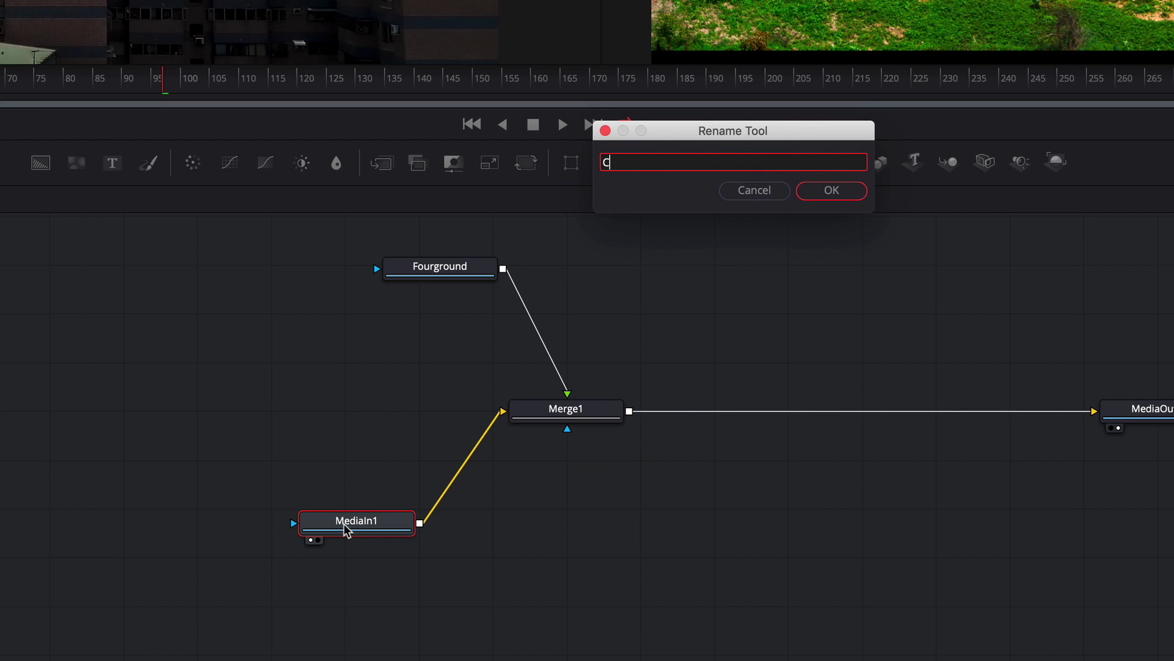
{"action": "type", "text": "louds"}
{"action": "key", "text": "Return"}
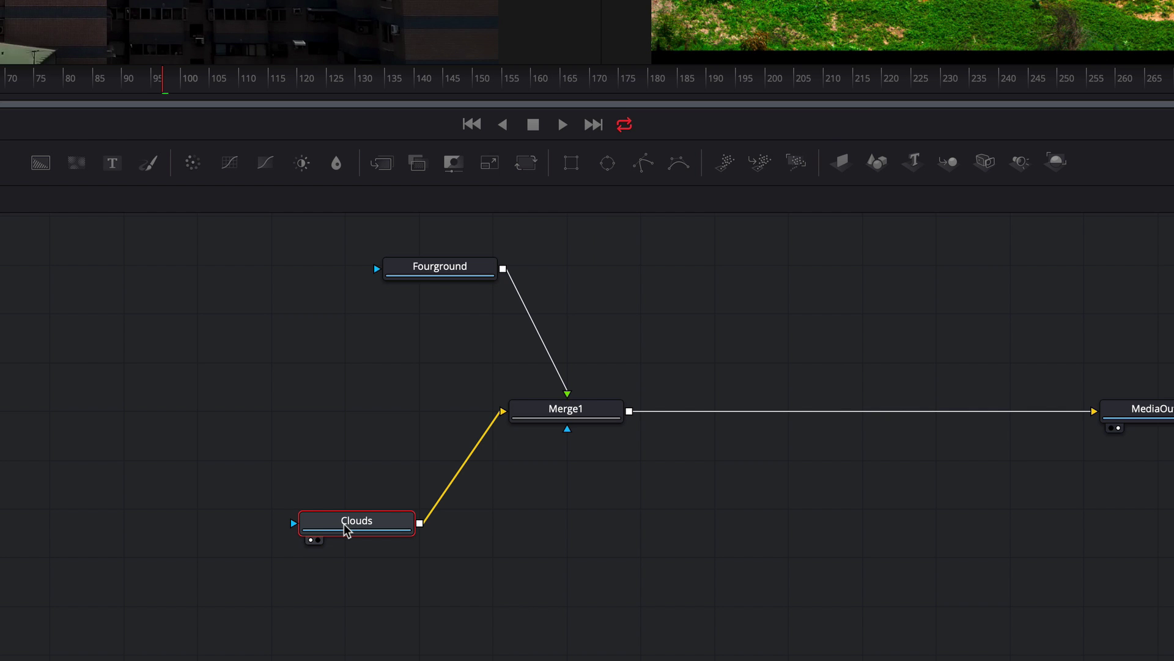
Show the Fourground node in the first viewer and insert a Luma Keyer between it and Merge1
{"action": "left_click", "coordinate": [434, 268]}
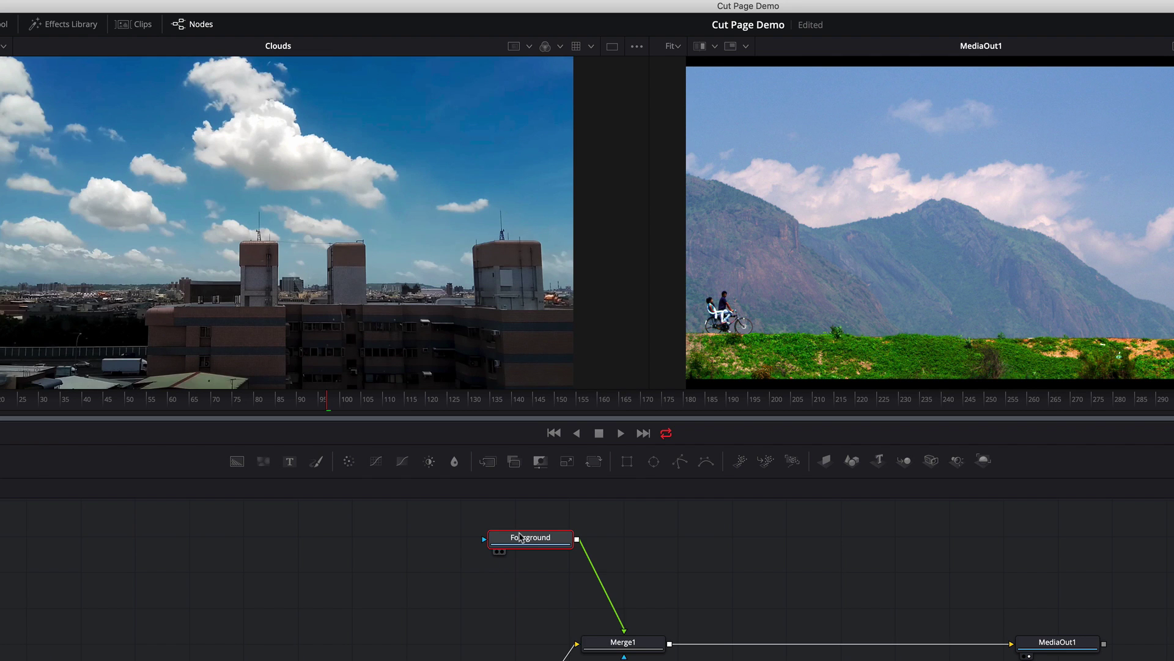
{"action": "key", "text": "1"}
{"action": "left_click_drag", "start_coordinate": [521, 537], "coordinate": [501, 534]}
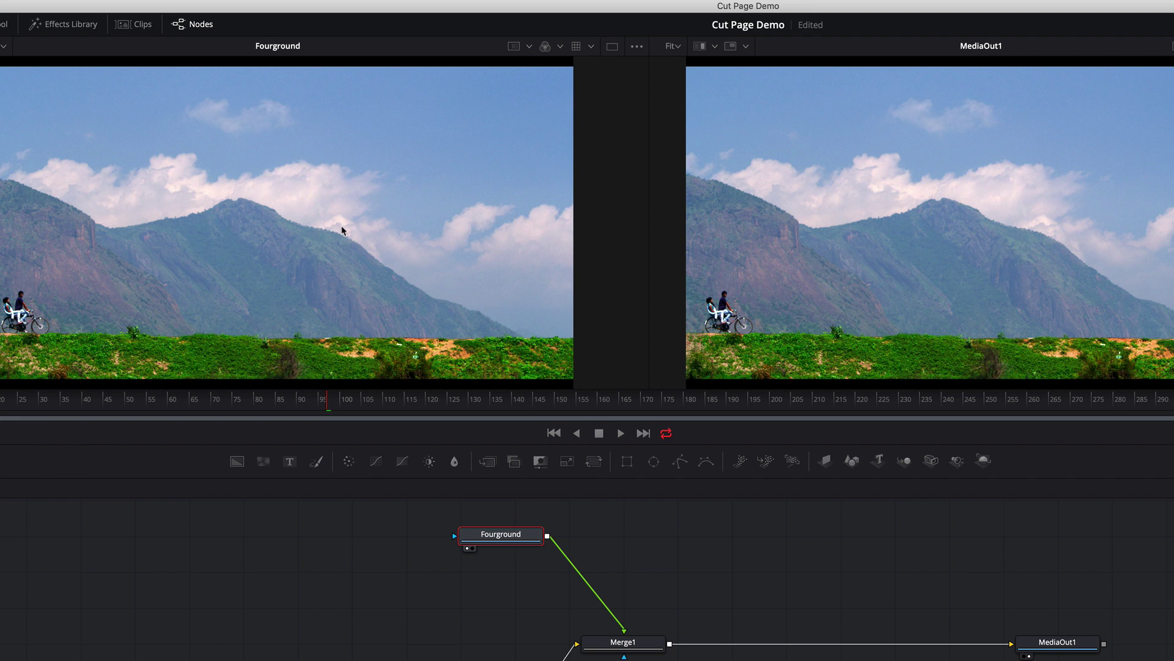
{"action": "key", "text": "shift+space"}
{"action": "type", "text": "Luma Keyer"}
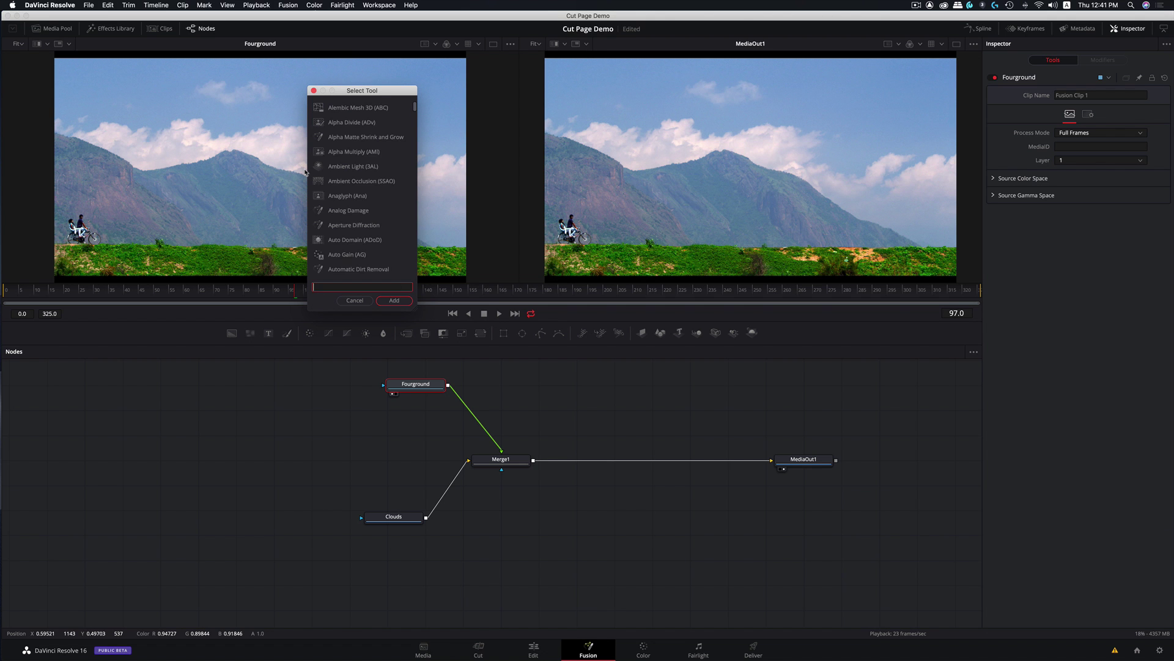
{"action": "type", "text": "luma"}
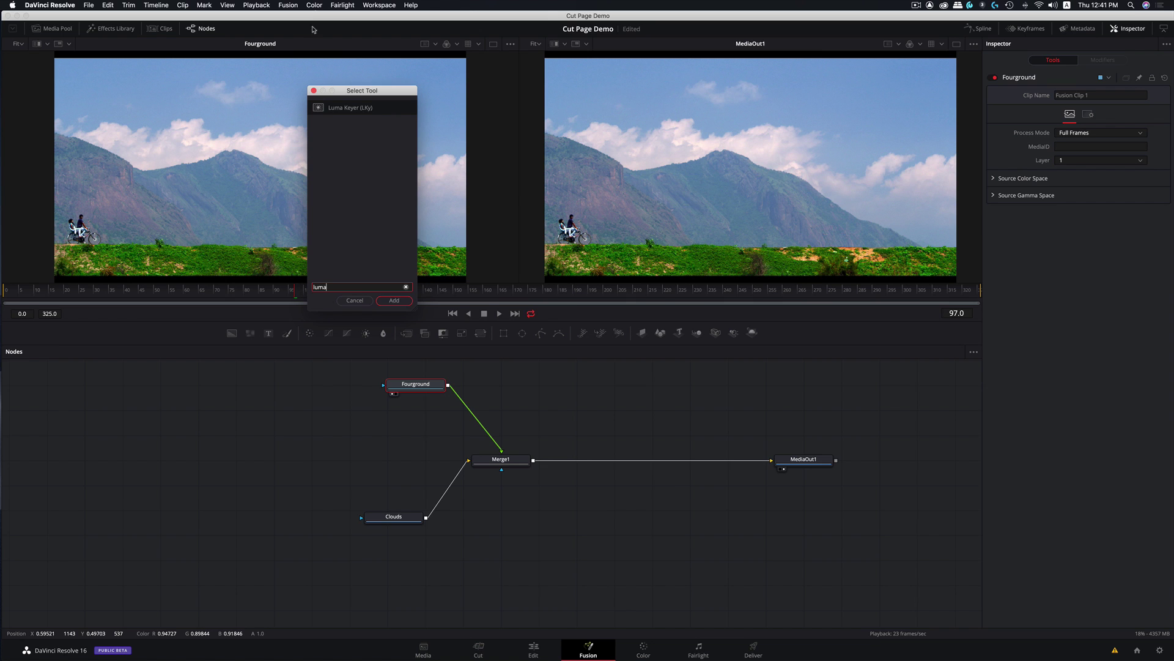
{"action": "left_click", "coordinate": [318, 105]}
{"action": "left_click", "coordinate": [394, 303]}
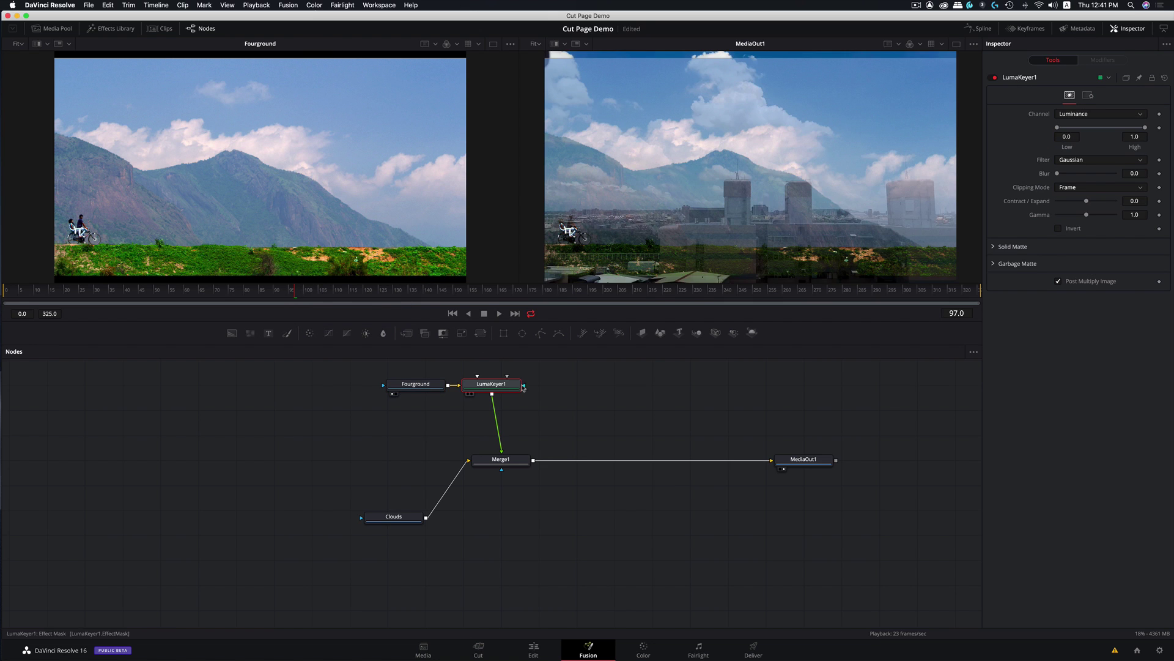
Place LumaKeyer1 between Fourground and Merge1, invert its key, and set both Low and High luminance thresholds to 0.628
{"action": "left_click_drag", "start_coordinate": [511, 388], "coordinate": [497, 420]}
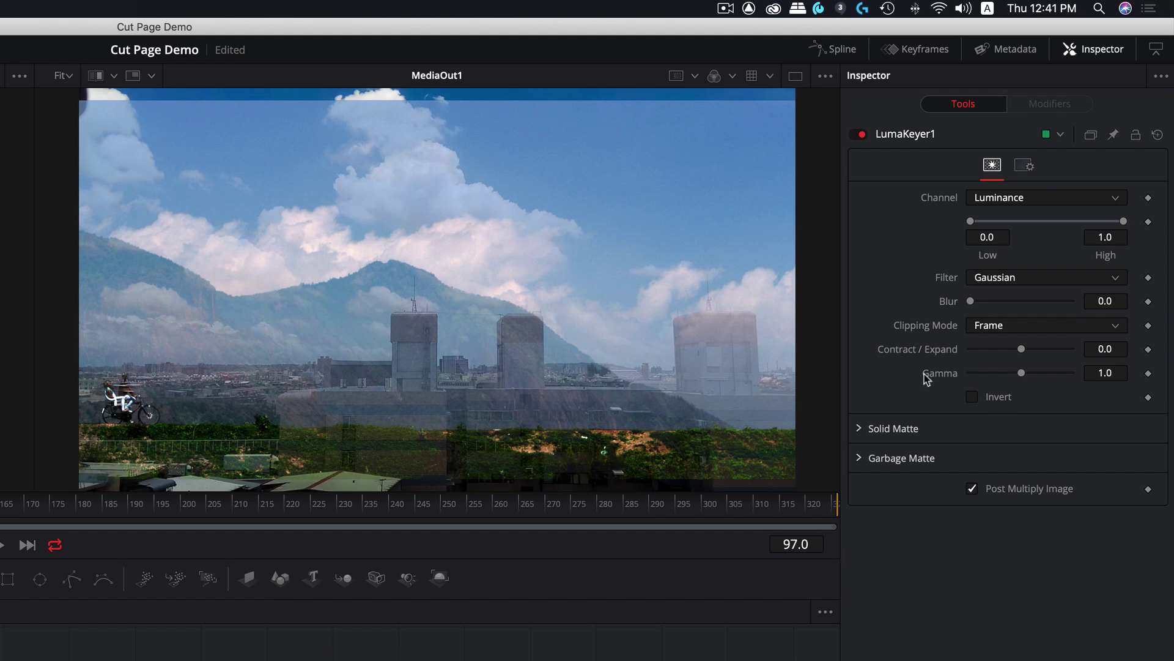
{"action": "left_click", "coordinate": [972, 397]}
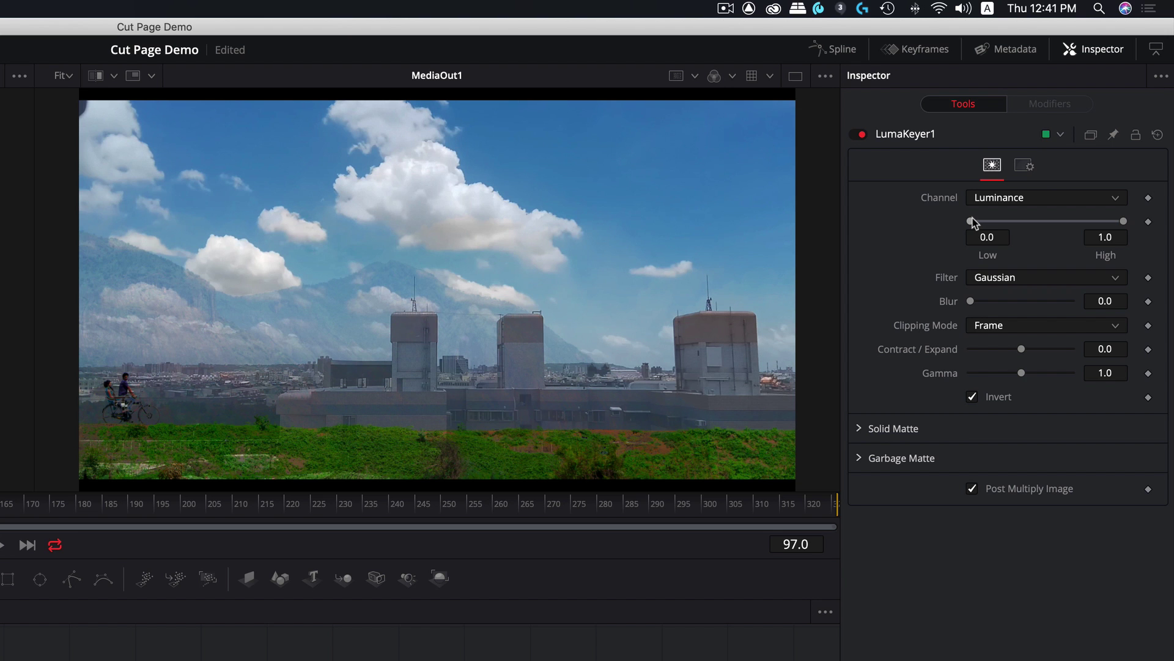
{"action": "left_click_drag", "start_coordinate": [973, 221], "coordinate": [1063, 225]}
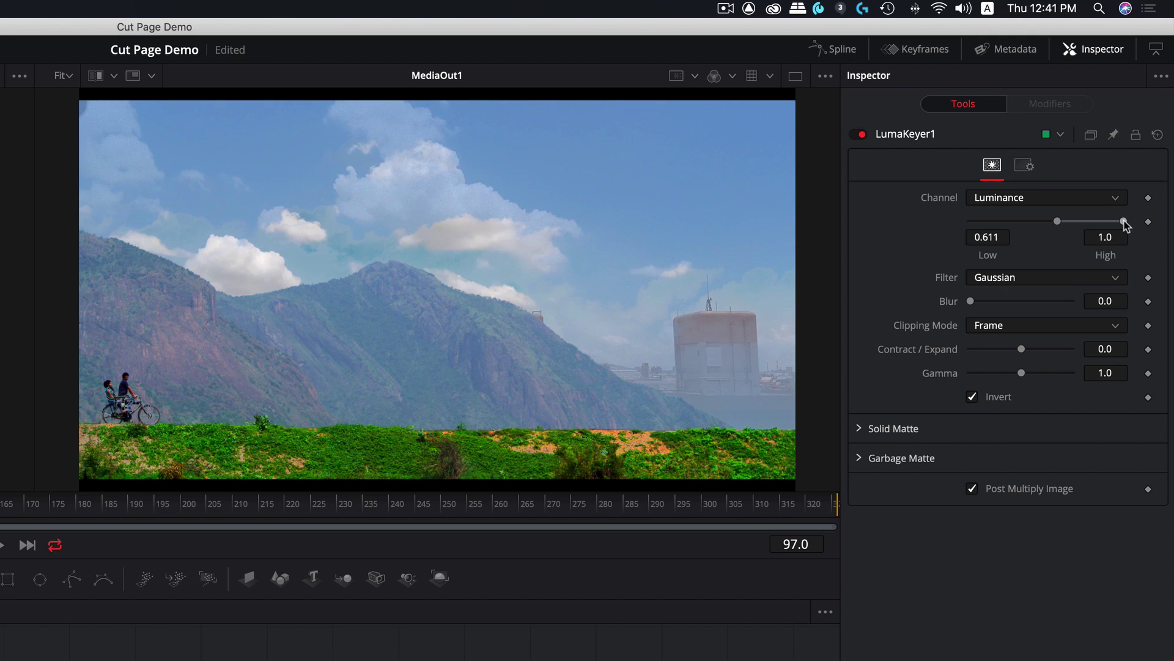
{"action": "left_click_drag", "start_coordinate": [1126, 222], "coordinate": [1072, 237]}
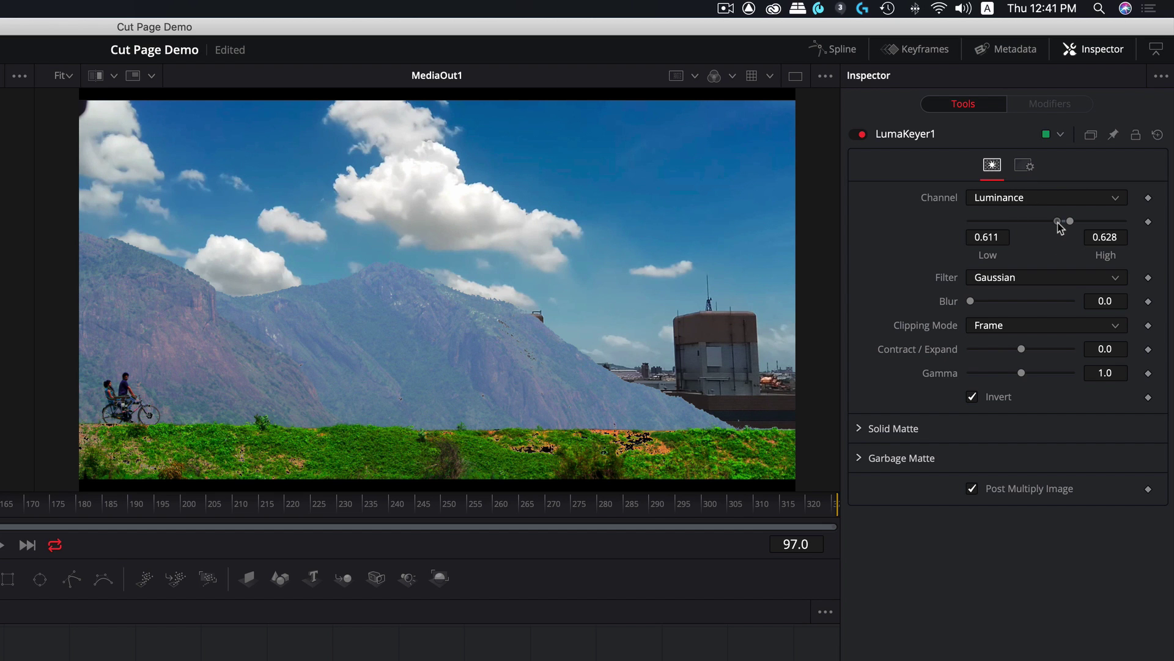
{"action": "mouse_move", "coordinate": [1060, 228]}
{"action": "left_mouse_down"}
{"action": "mouse_move", "coordinate": [1046, 230]}
{"action": "mouse_move", "coordinate": [1091, 226]}
{"action": "mouse_move", "coordinate": [1073, 230]}
{"action": "left_mouse_up"}
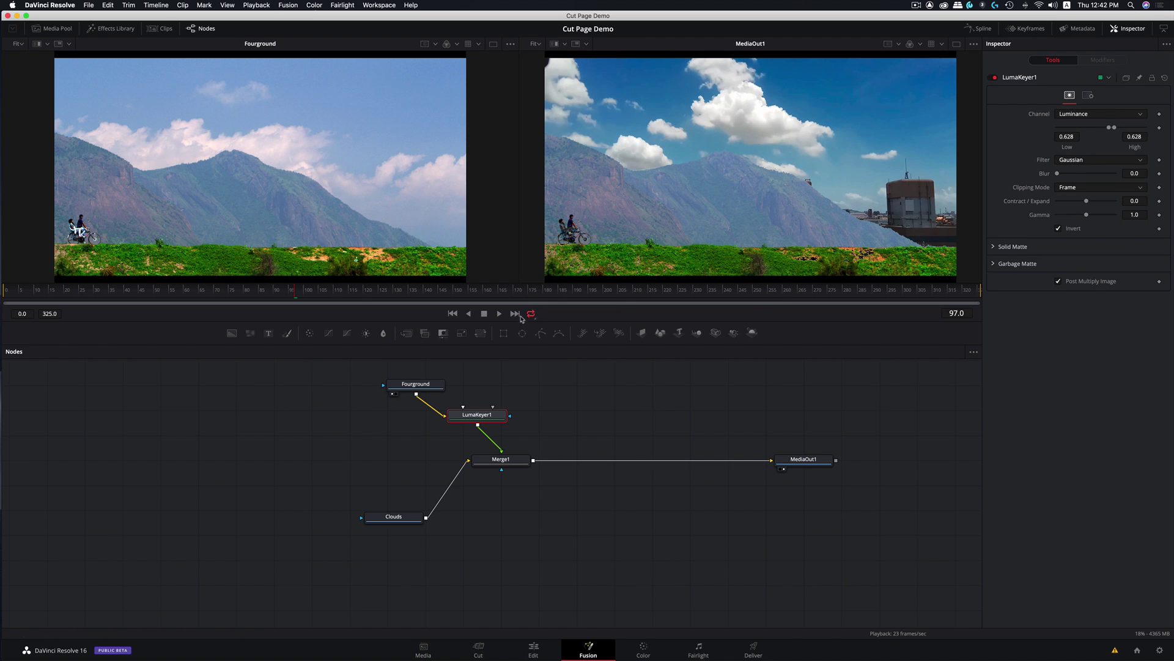
Insert a Transform node between Clouds and Merge1, with Size 1.7 and Pivot X 0.151, Y 1.038
{"action": "left_click_drag", "start_coordinate": [404, 521], "coordinate": [389, 524]}
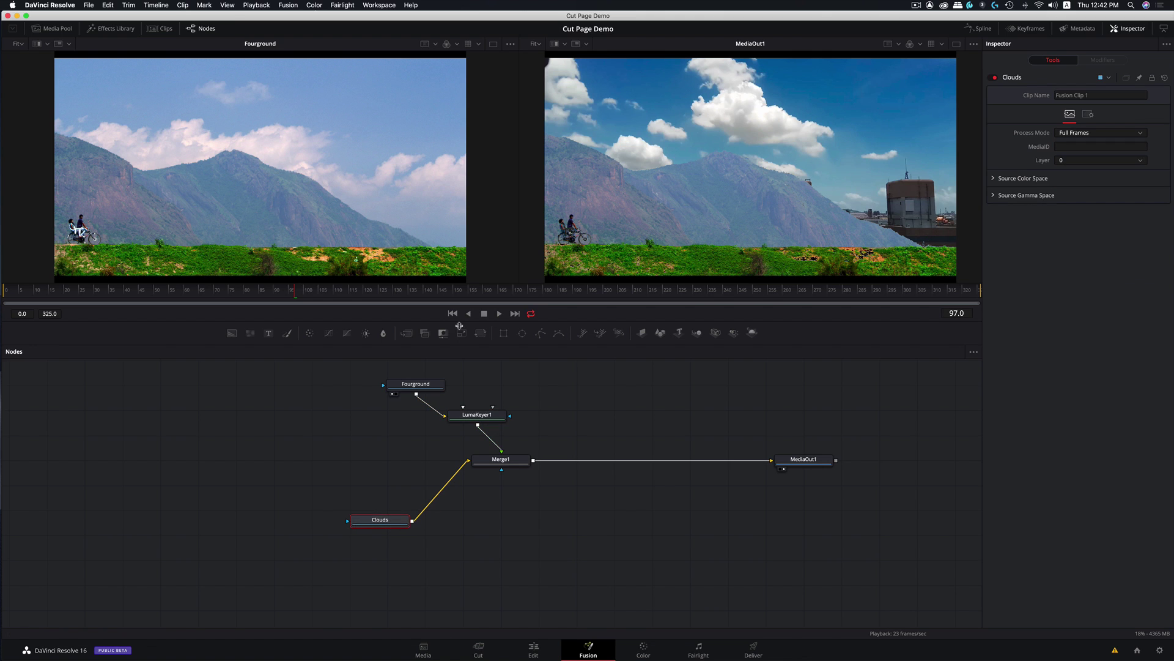
{"action": "left_click", "coordinate": [481, 334]}
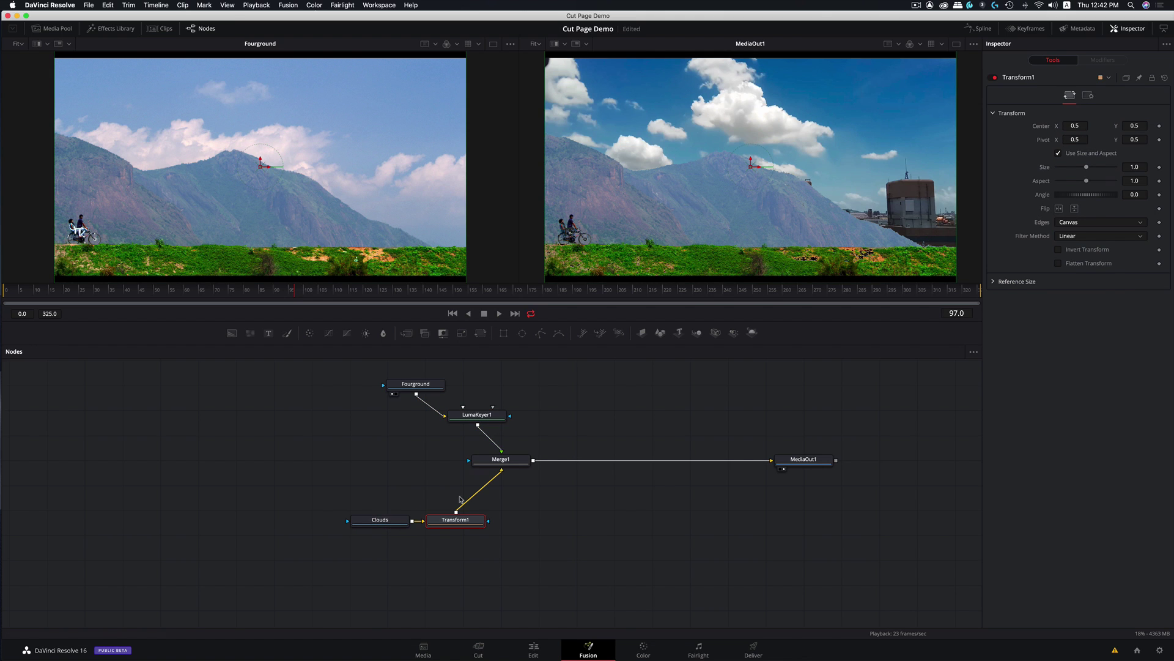
{"action": "left_click_drag", "start_coordinate": [455, 522], "coordinate": [456, 512]}
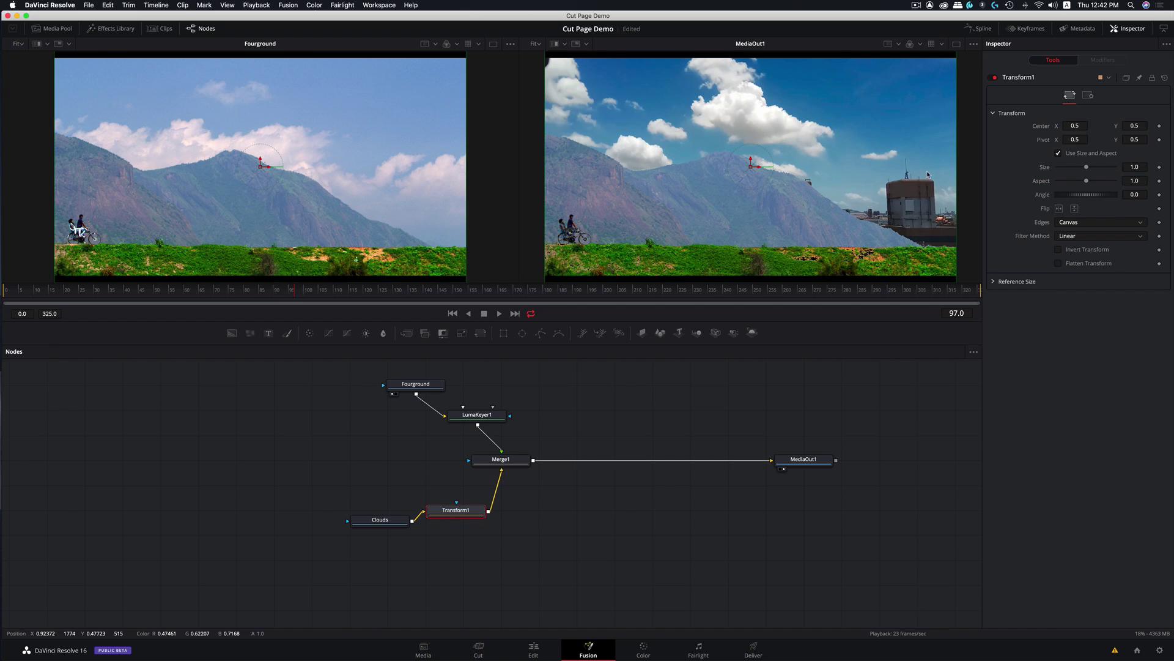
{"action": "mouse_move", "coordinate": [1088, 167]}
{"action": "left_mouse_down"}
{"action": "mouse_move", "coordinate": [1102, 167]}
{"action": "mouse_move", "coordinate": [1091, 168]}
{"action": "left_mouse_up"}
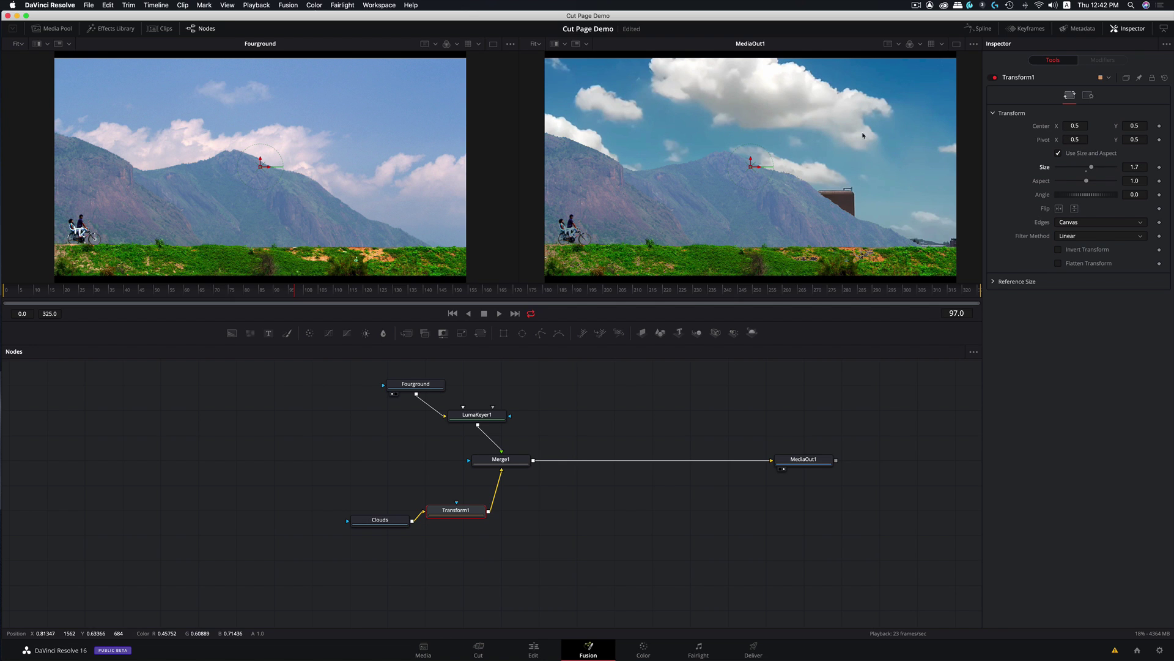
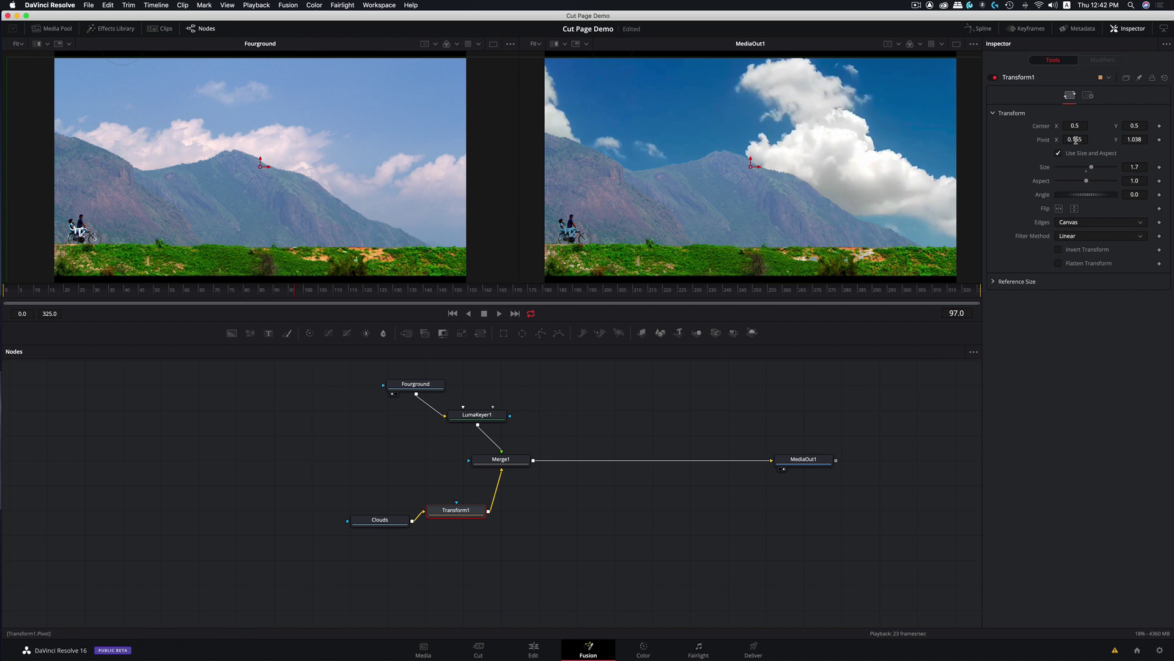
{"action": "mouse_move", "coordinate": [1076, 139]}
{"action": "left_mouse_down"}
{"action": "mouse_move", "coordinate": [1087, 140]}
{"action": "mouse_move", "coordinate": [1067, 139]}
{"action": "left_mouse_up"}
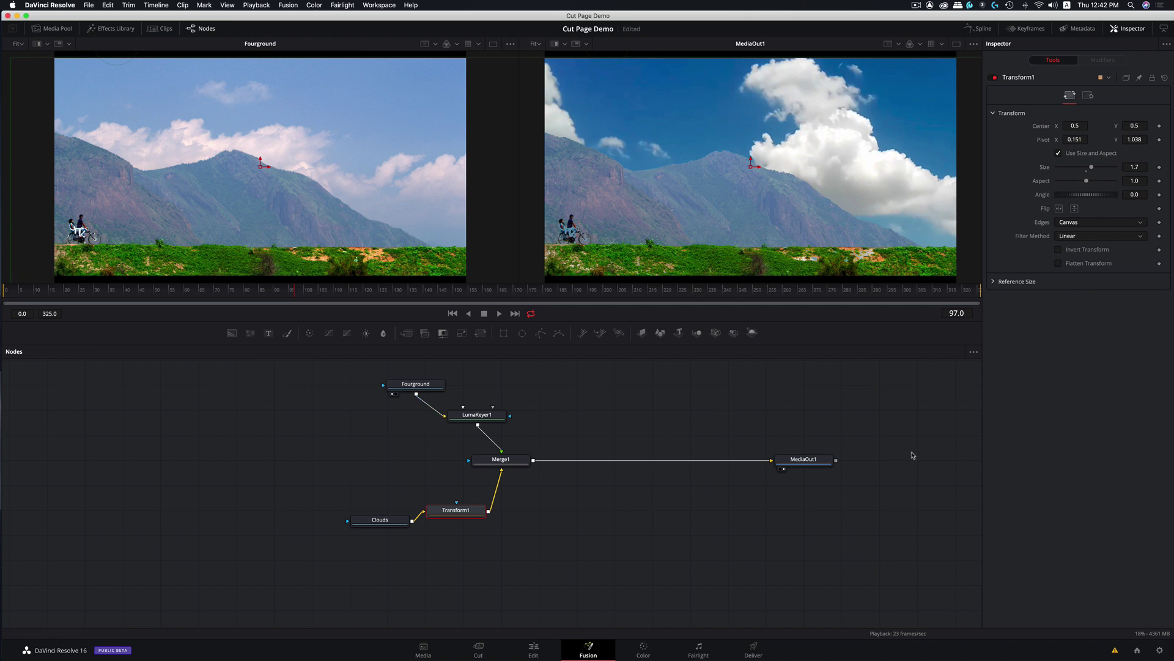
Play the composite to check the replaced sky, and return to frame 0
{"action": "left_click", "coordinate": [499, 314]}
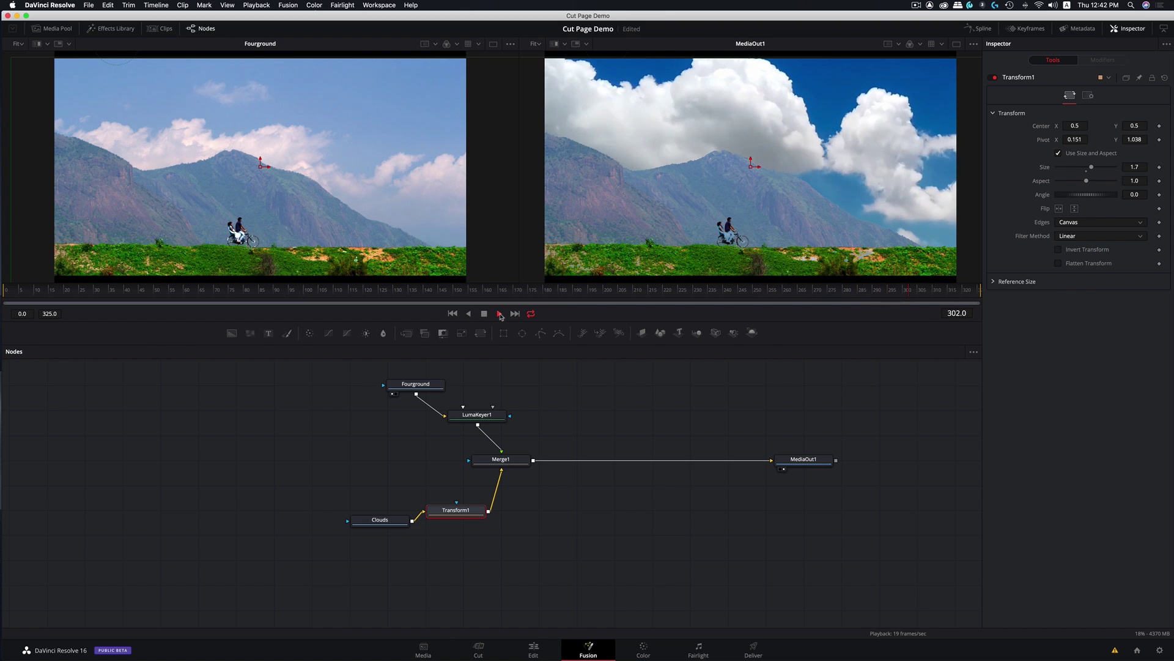
{"action": "left_click", "coordinate": [484, 314]}
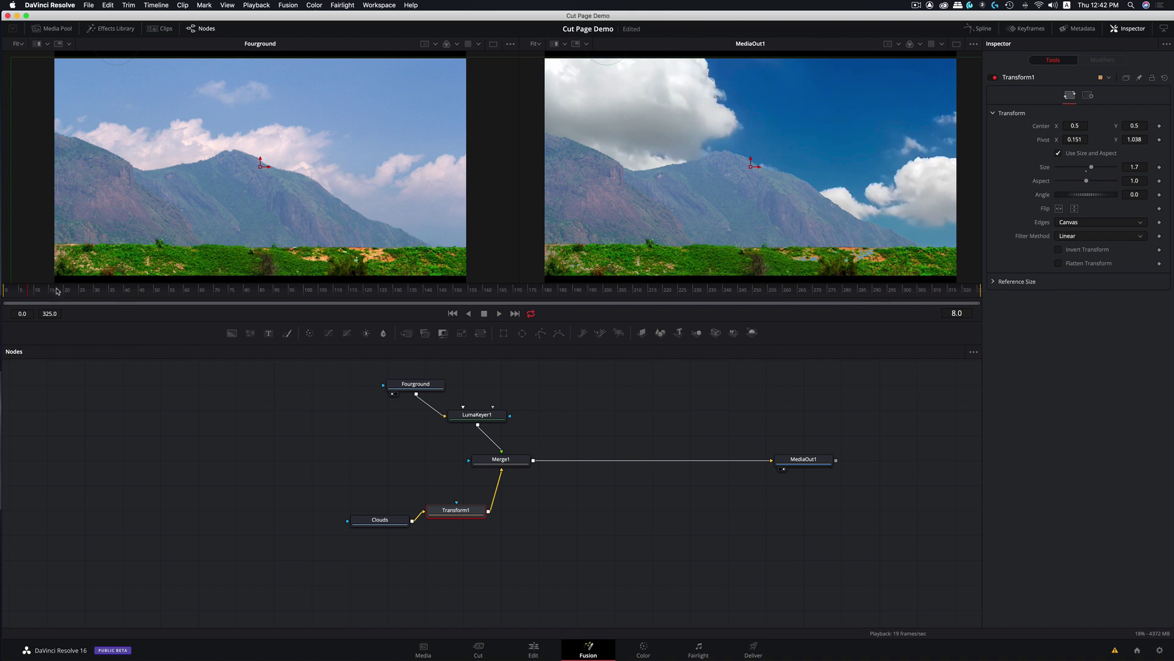
{"action": "left_click_drag", "start_coordinate": [56, 291], "coordinate": [2, 289]}
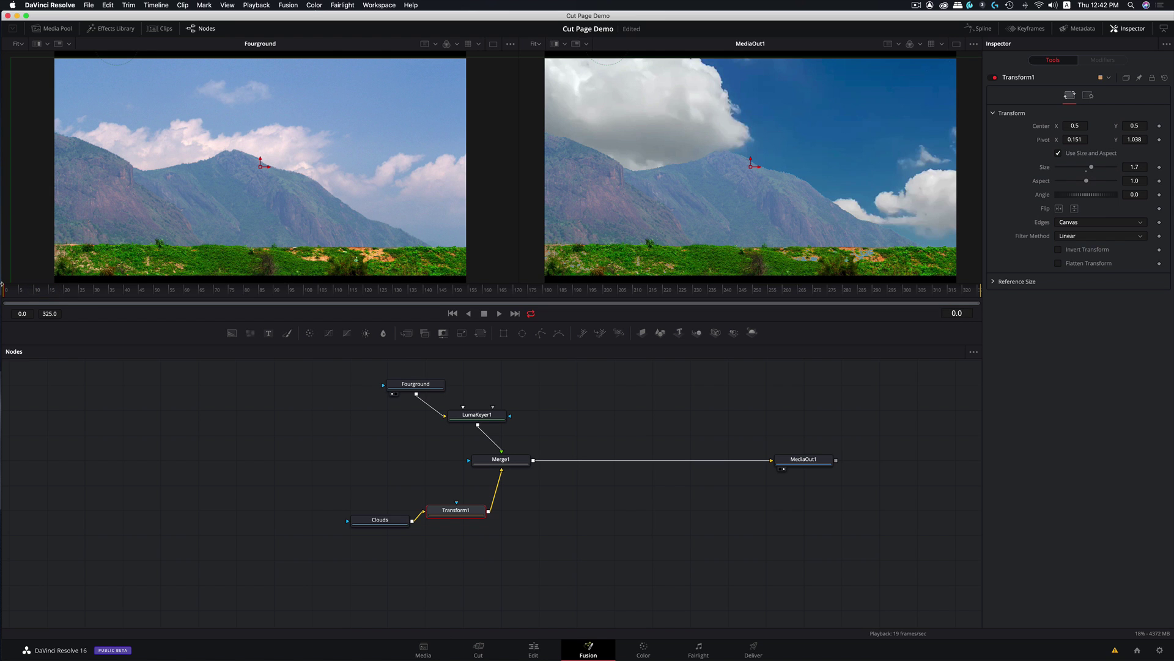
Add a Polygon mask to the LumaKeyer1 node and position it above the keyer
{"action": "scroll", "coordinate": [550, 397], "scroll_direction": "up", "scroll_amount": 1}
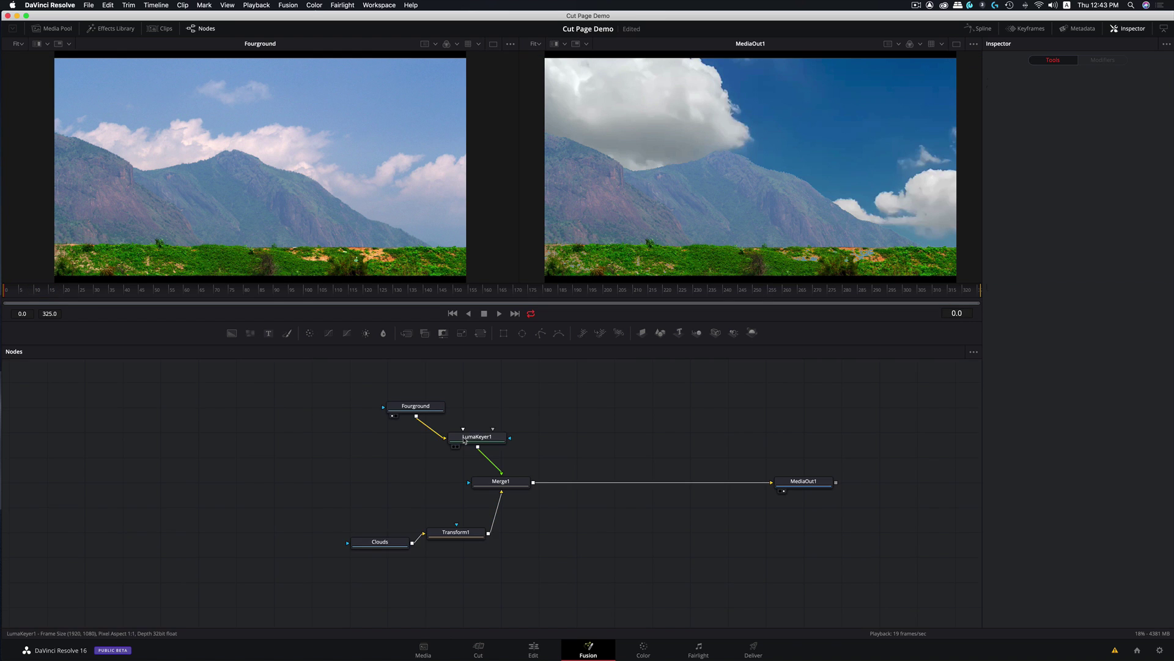
{"action": "left_click", "coordinate": [477, 436]}
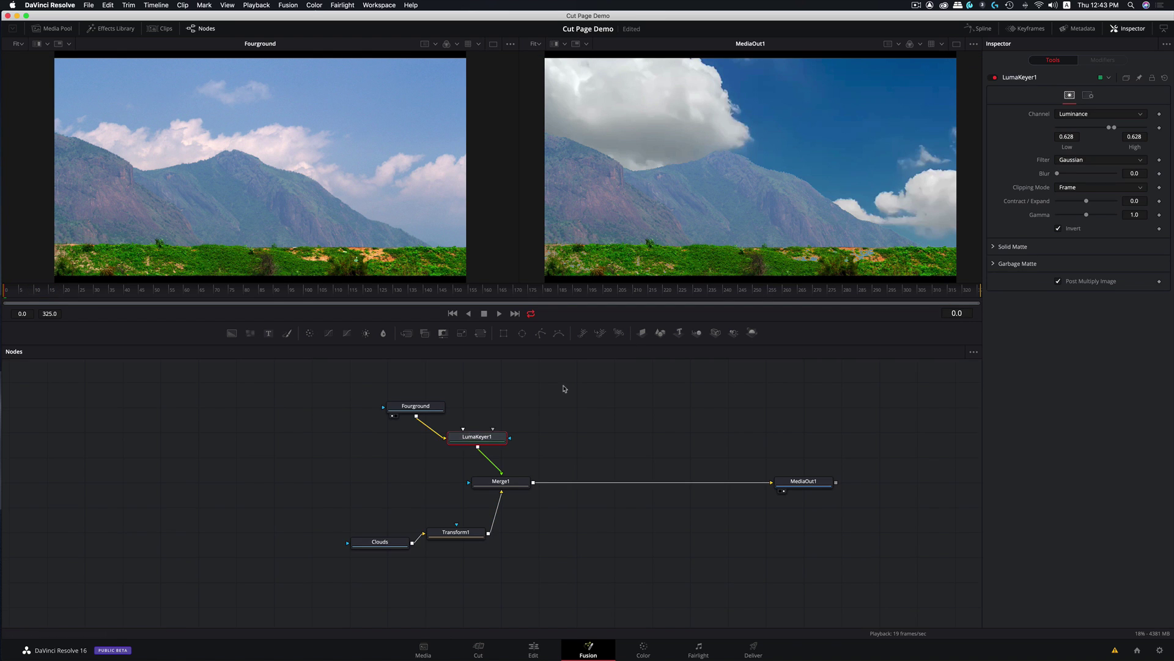
{"action": "left_click", "coordinate": [541, 334]}
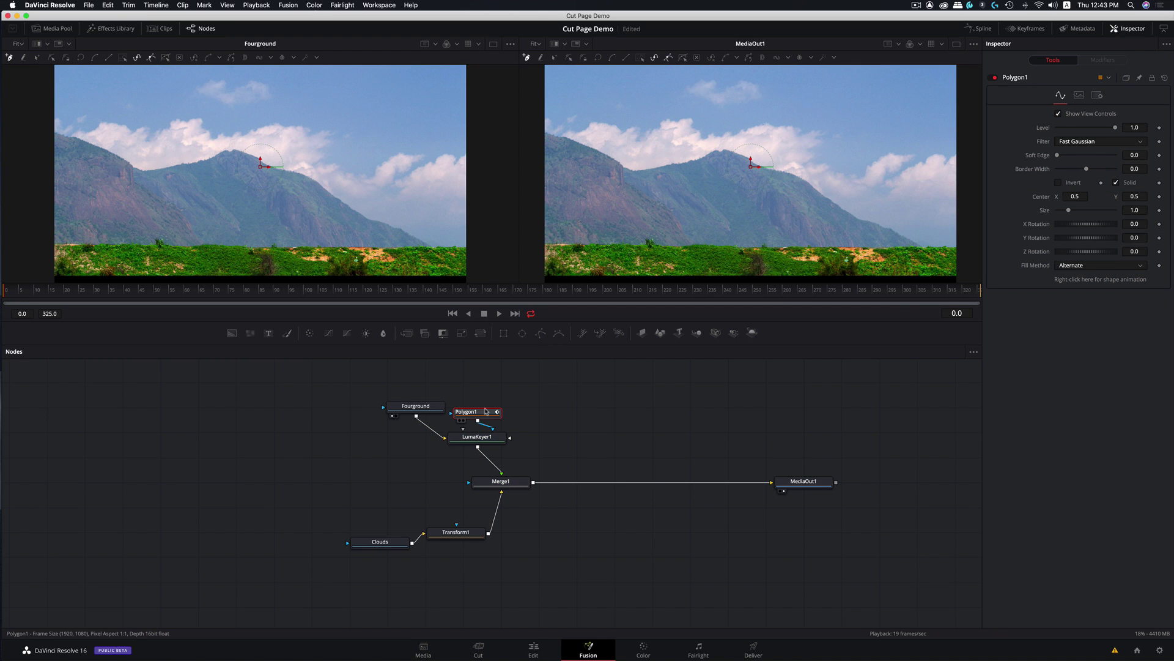
{"action": "left_click_drag", "start_coordinate": [485, 415], "coordinate": [502, 414]}
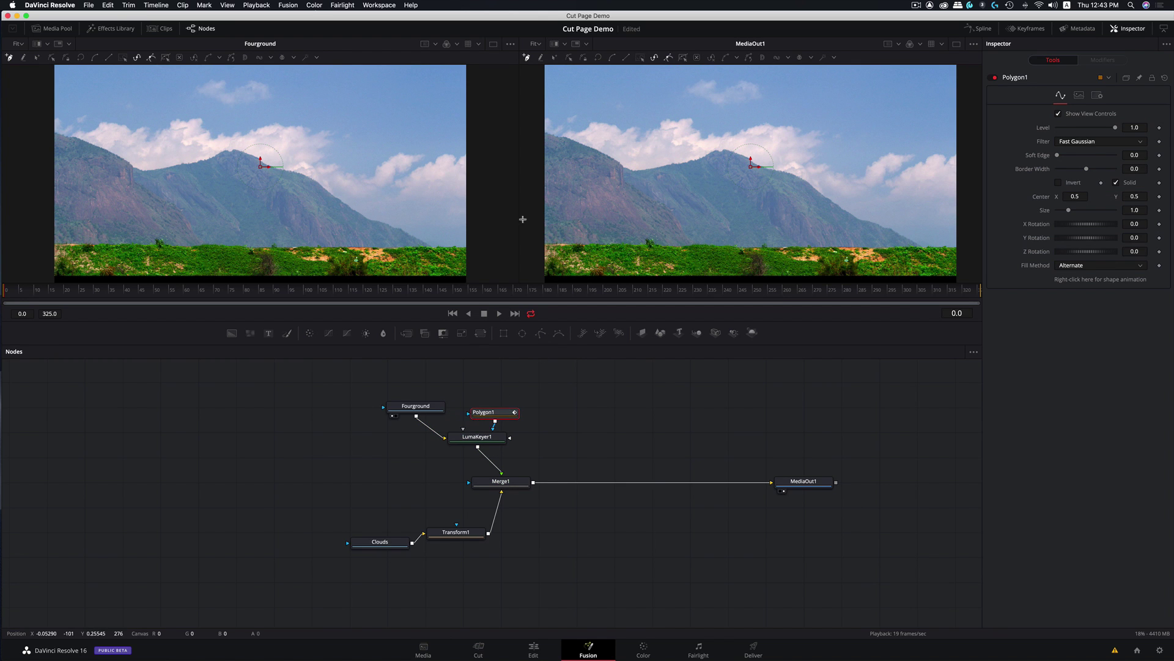
Trace the mountain ridge in the MediaOut1 viewer with polygon points, from the picture's left edge to where the slope meets the grass
{"action": "left_click", "coordinate": [544, 133]}
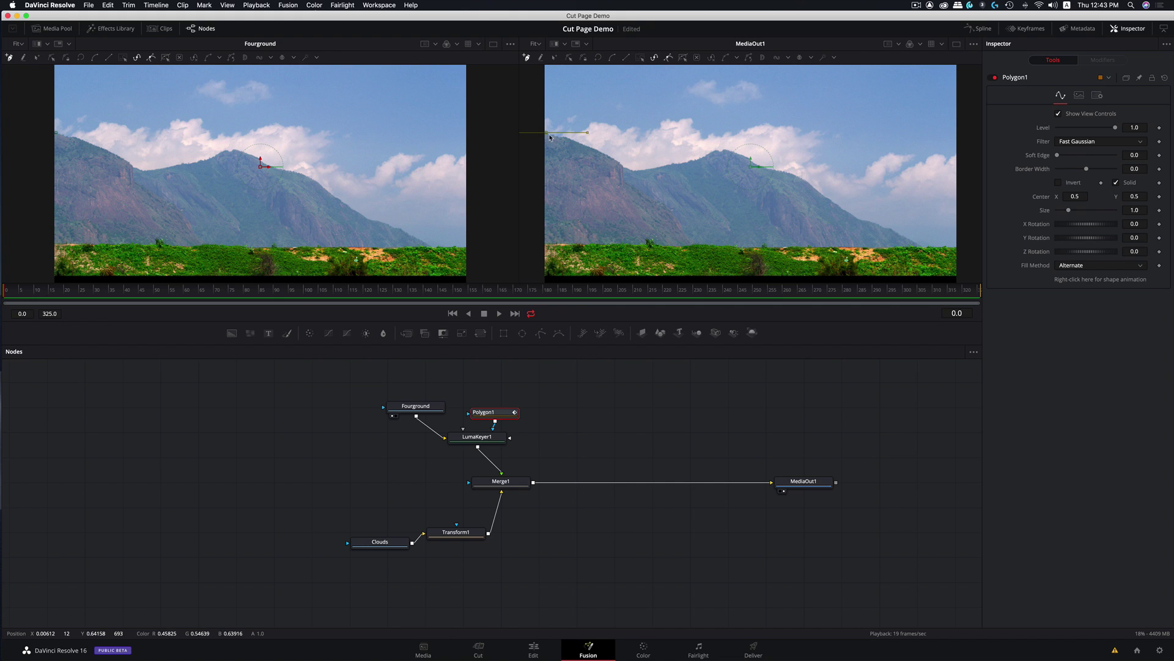
{"action": "left_click", "coordinate": [596, 149]}
{"action": "left_click", "coordinate": [612, 160]}
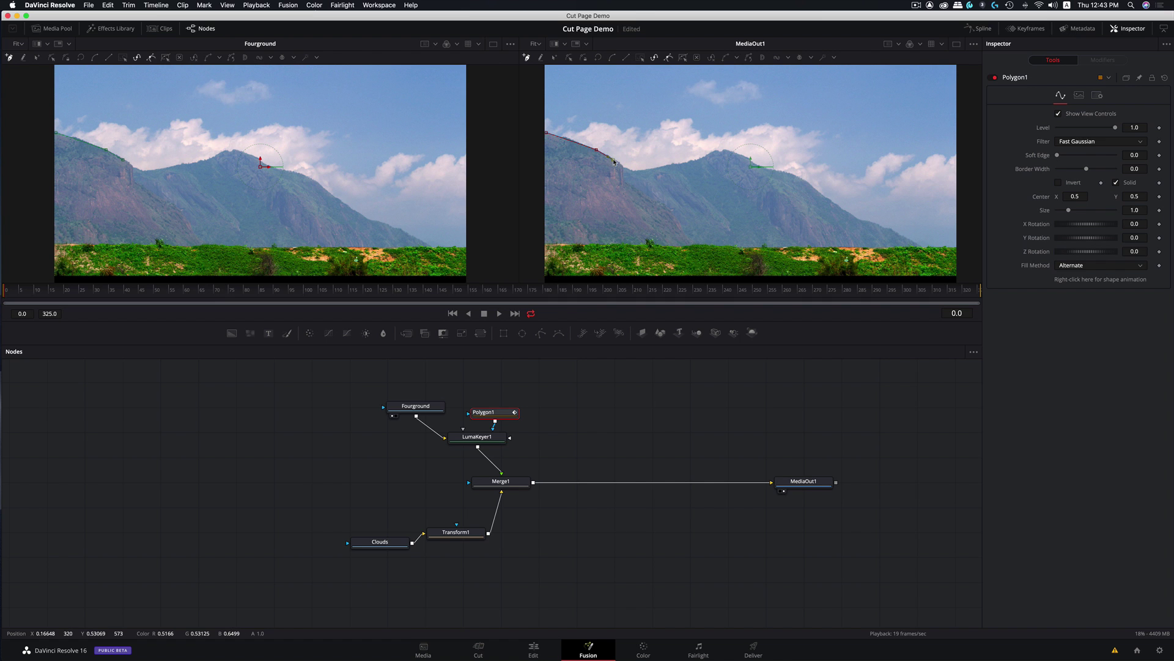
{"action": "left_click", "coordinate": [630, 170]}
{"action": "left_click", "coordinate": [648, 171]}
{"action": "left_click", "coordinate": [667, 166]}
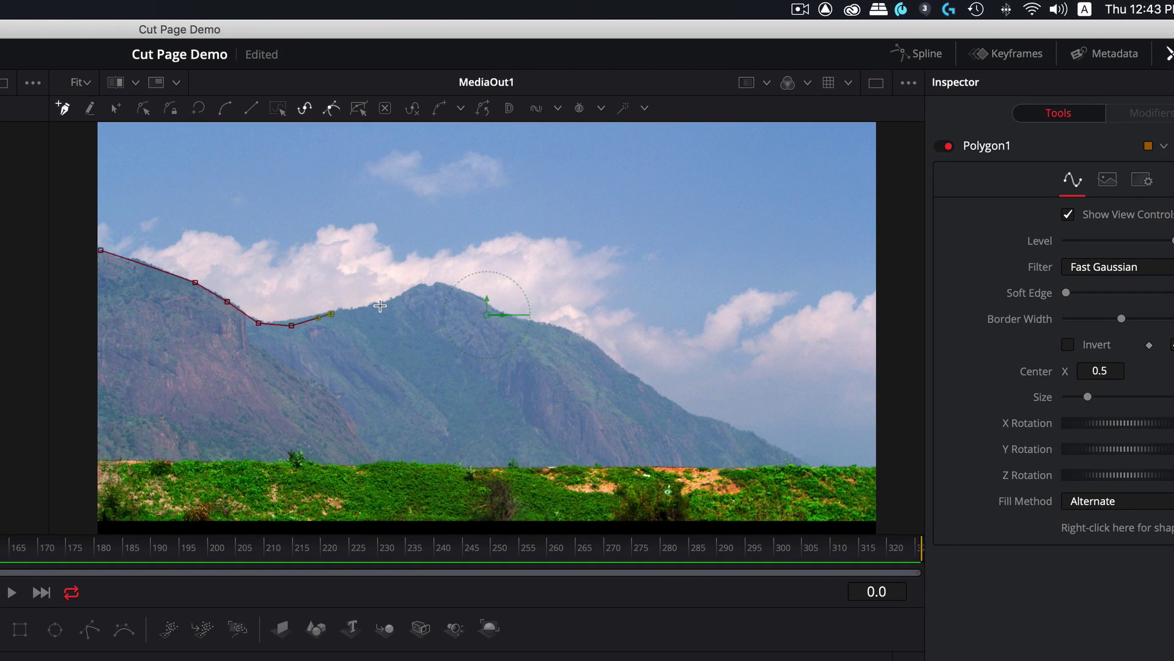
{"action": "left_click", "coordinate": [381, 306]}
{"action": "left_click", "coordinate": [420, 288]}
{"action": "left_click", "coordinate": [439, 286]}
{"action": "left_click", "coordinate": [480, 297]}
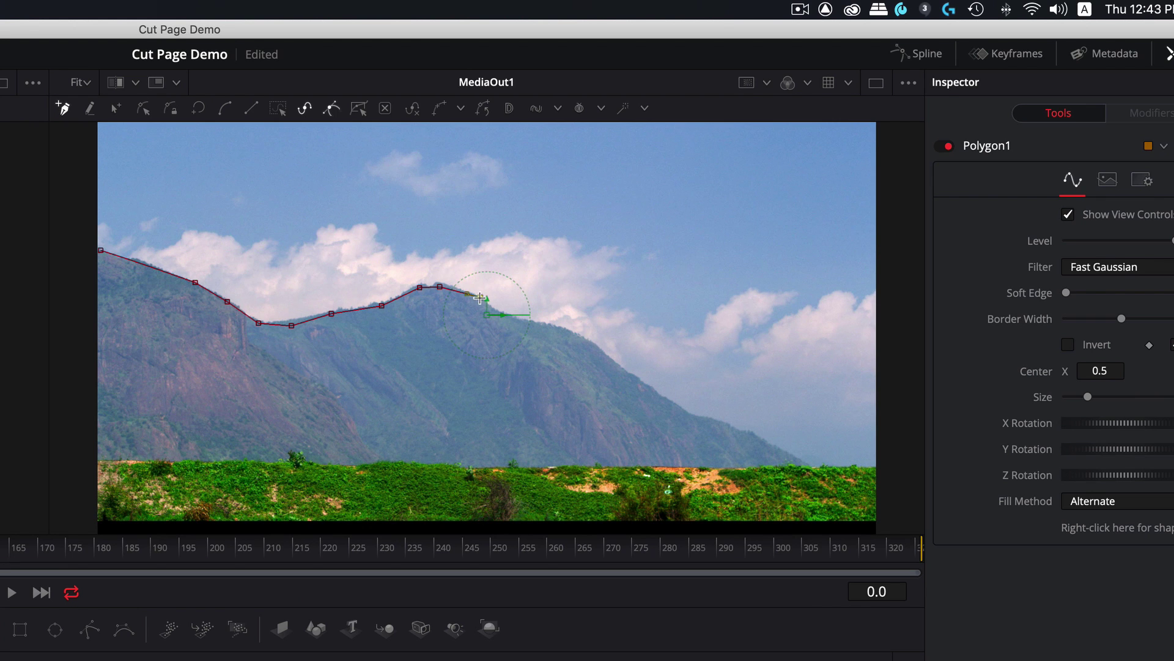
{"action": "left_click", "coordinate": [509, 321]}
{"action": "left_click", "coordinate": [550, 322]}
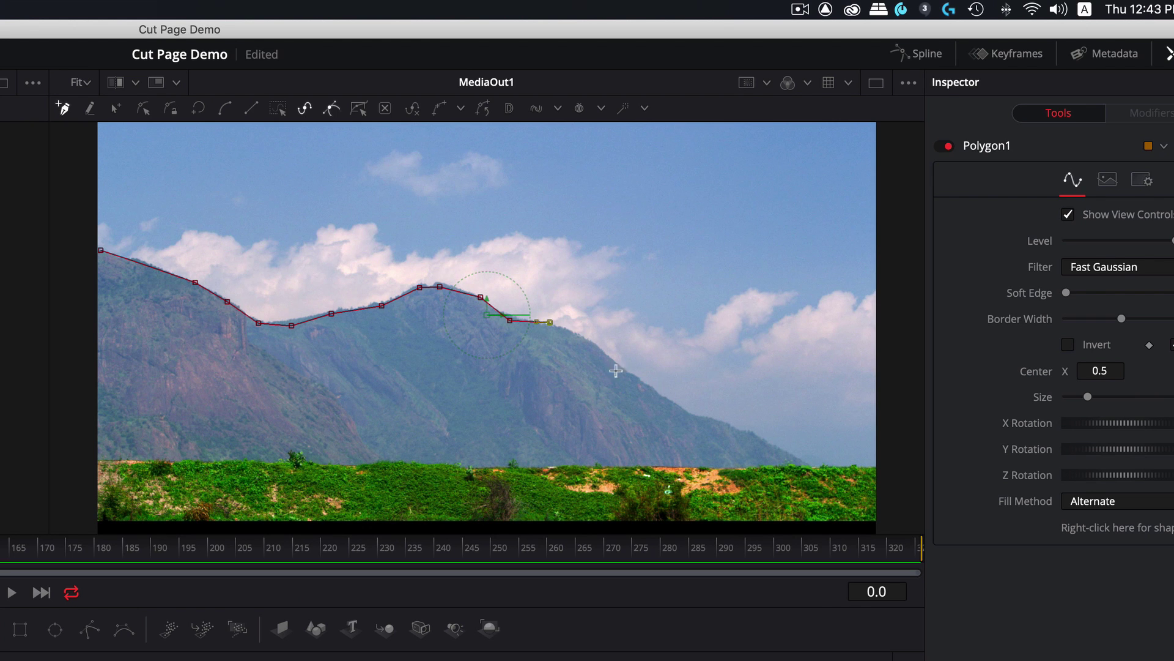
{"action": "left_click", "coordinate": [591, 346]}
{"action": "left_click", "coordinate": [639, 378]}
{"action": "left_click", "coordinate": [686, 408]}
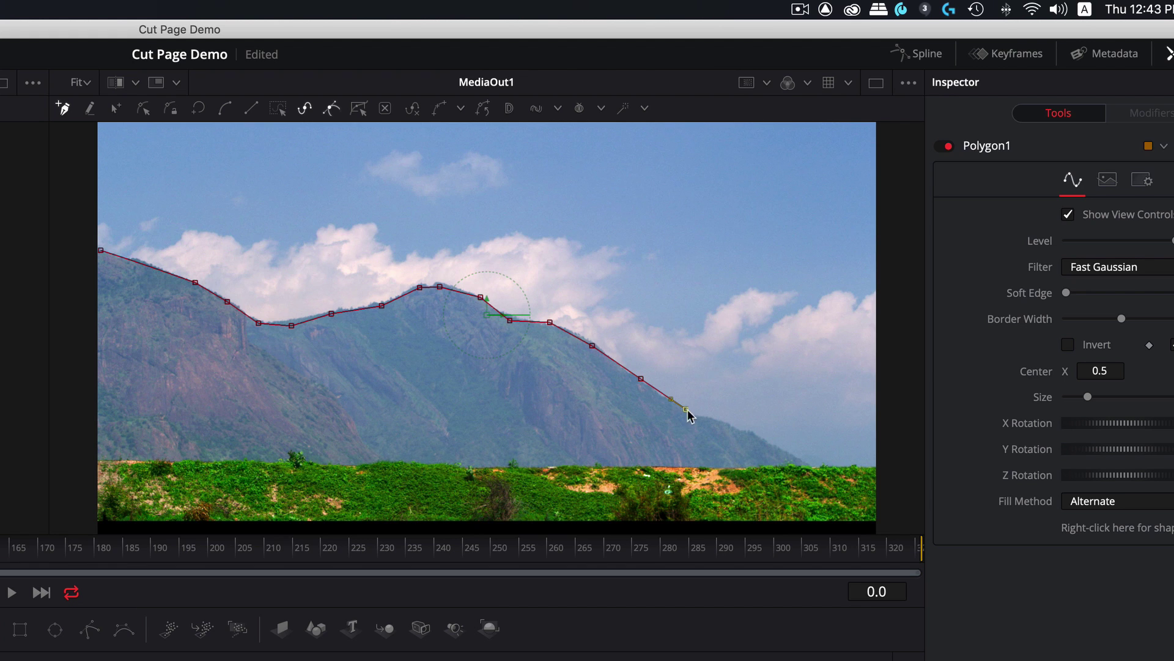
{"action": "left_click", "coordinate": [728, 429]}
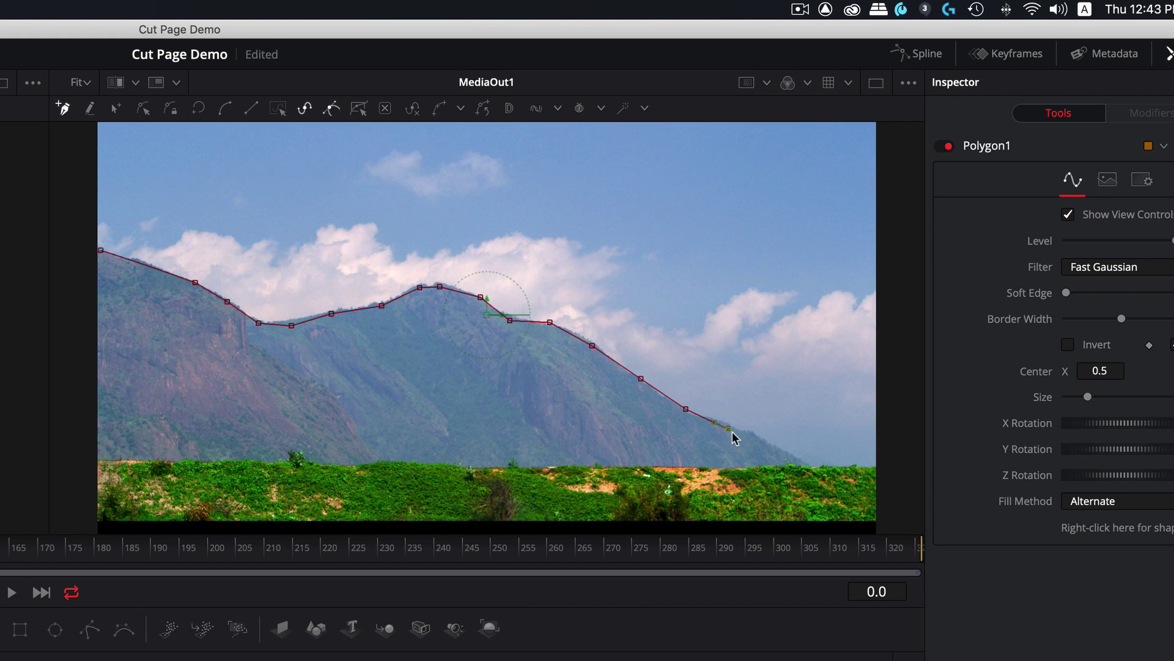
{"action": "left_click", "coordinate": [769, 441]}
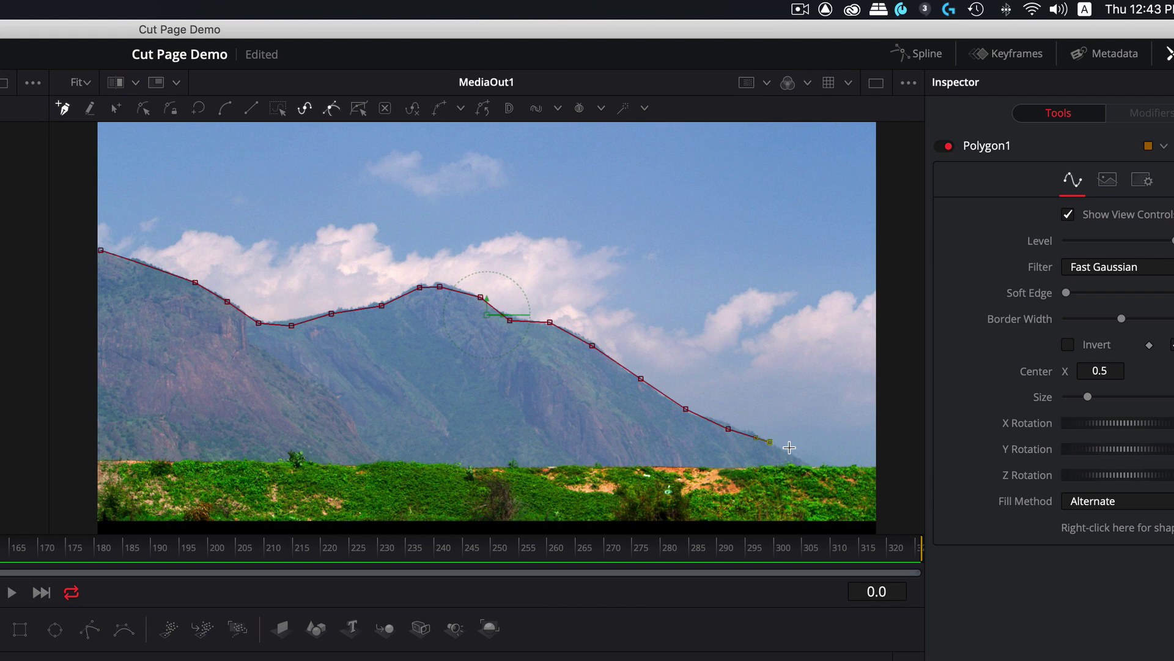
{"action": "left_click", "coordinate": [797, 455]}
{"action": "left_click", "coordinate": [810, 467]}
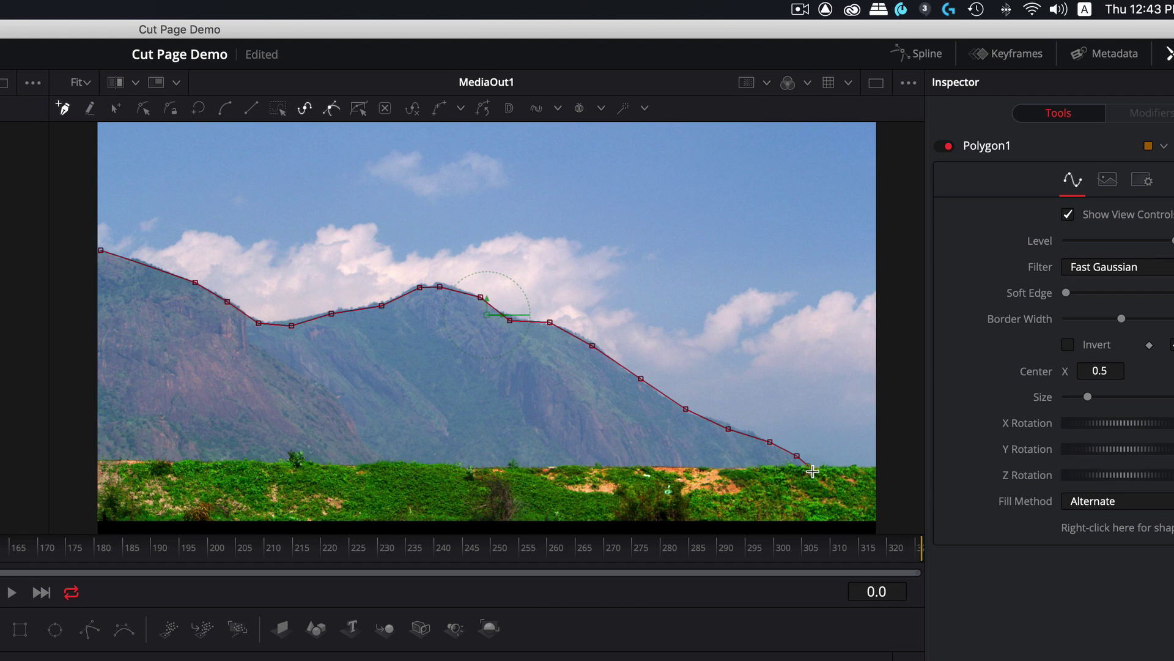
Continue the polygon along the top of the grass to beyond the picture's right edge, and up outside that edge
{"action": "left_click", "coordinate": [847, 468]}
{"action": "left_click", "coordinate": [889, 467]}
{"action": "left_click", "coordinate": [892, 386]}
{"action": "left_click", "coordinate": [893, 347]}
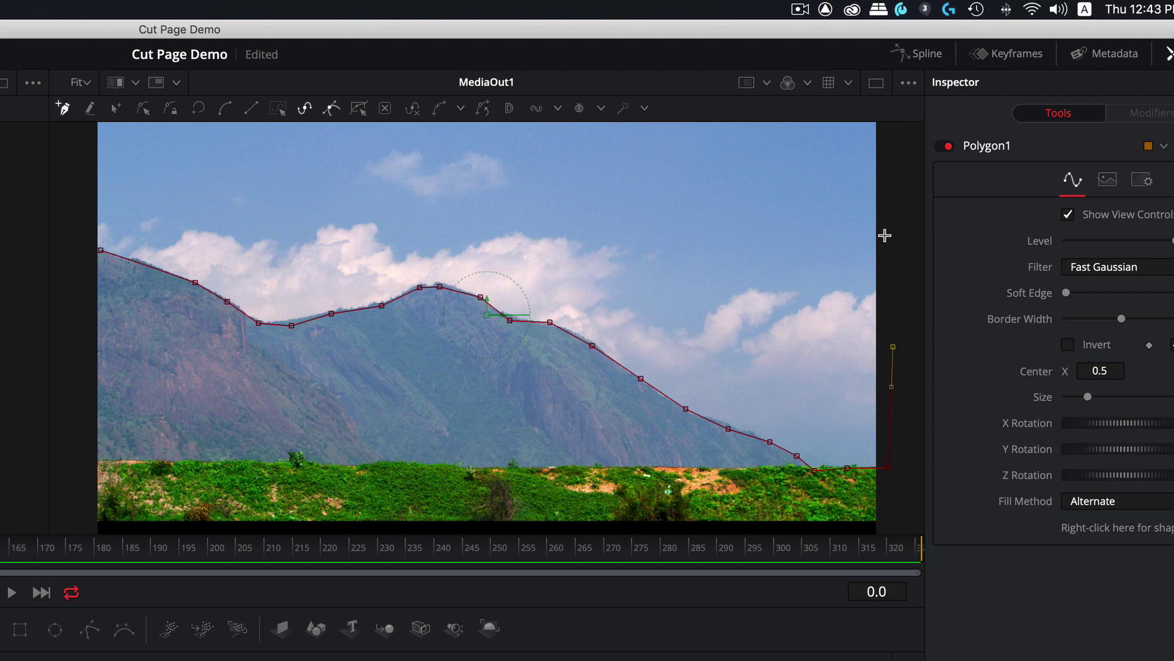
{"action": "left_click", "coordinate": [890, 272]}
{"action": "left_click", "coordinate": [887, 235]}
{"action": "left_click", "coordinate": [888, 169]}
{"action": "left_click", "coordinate": [886, 137]}
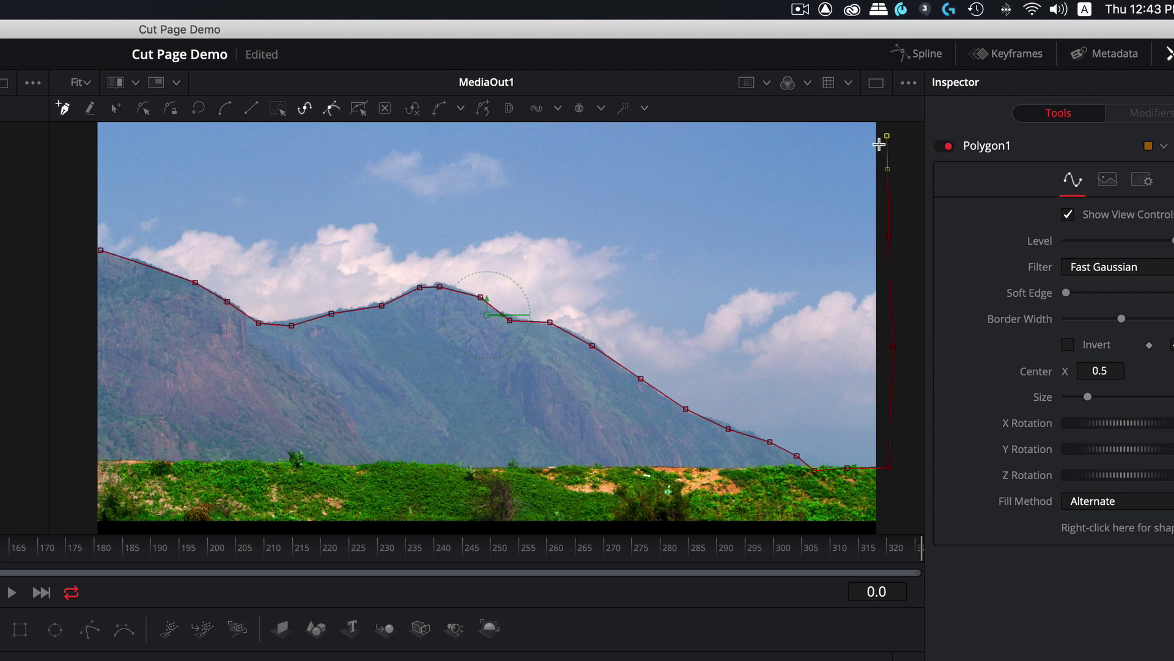
Carry the polygon above the picture and down outside its left edge, and close it at the ridge's first point to enclose the sky
{"action": "scroll", "coordinate": [880, 159], "scroll_direction": "up", "scroll_amount": 2}
{"action": "scroll", "coordinate": [871, 192], "scroll_direction": "up", "scroll_amount": 1}
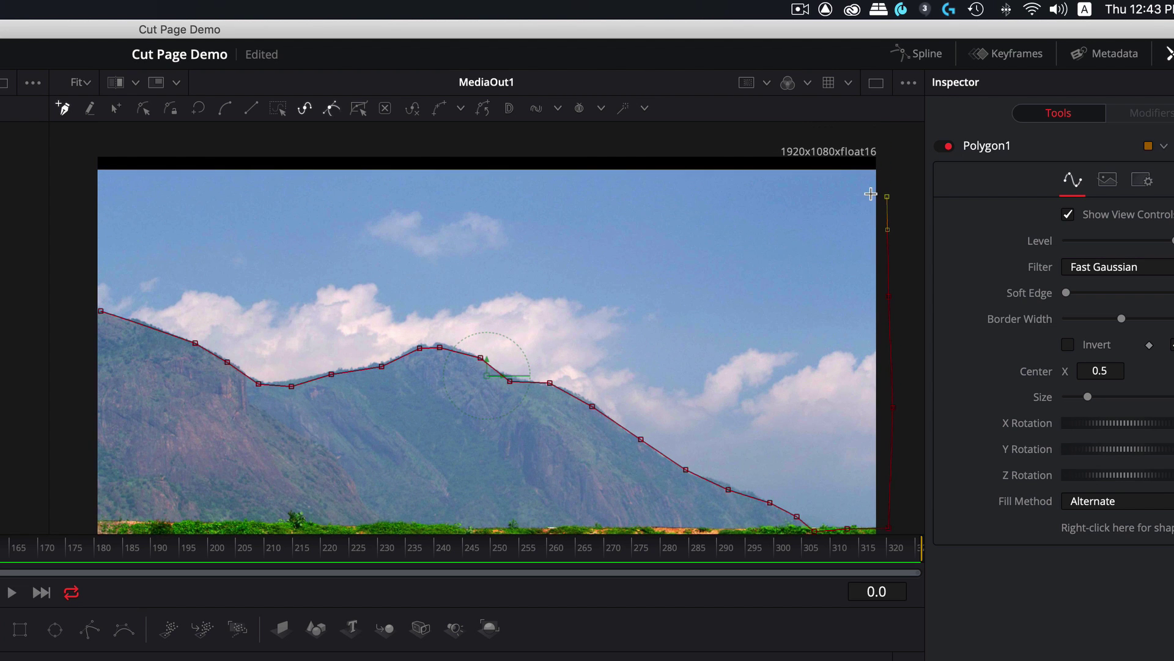
{"action": "left_click", "coordinate": [879, 143]}
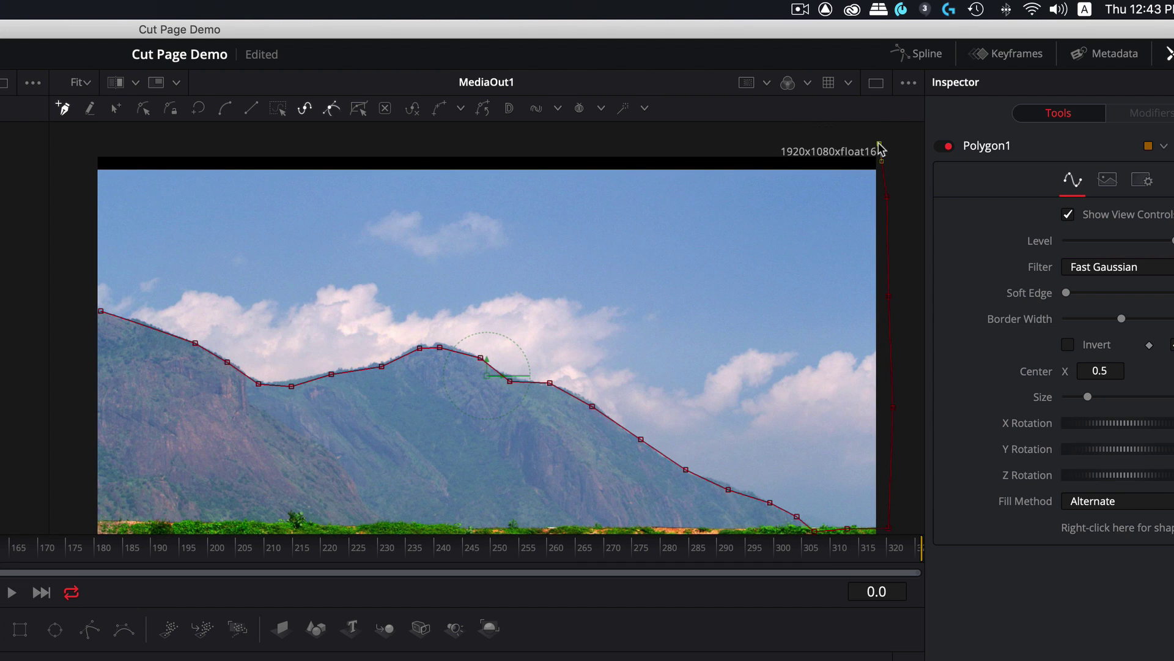
{"action": "left_click", "coordinate": [691, 139]}
{"action": "left_click", "coordinate": [492, 143]}
{"action": "left_click", "coordinate": [393, 143]}
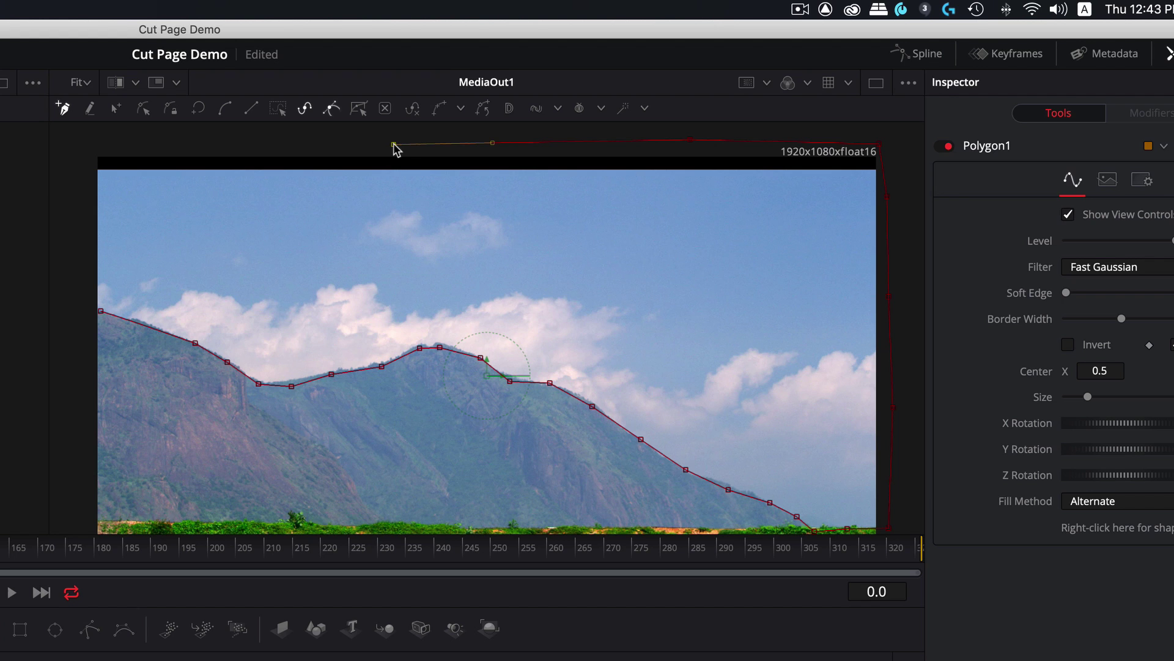
{"action": "left_click", "coordinate": [270, 143]}
{"action": "left_click", "coordinate": [208, 144]}
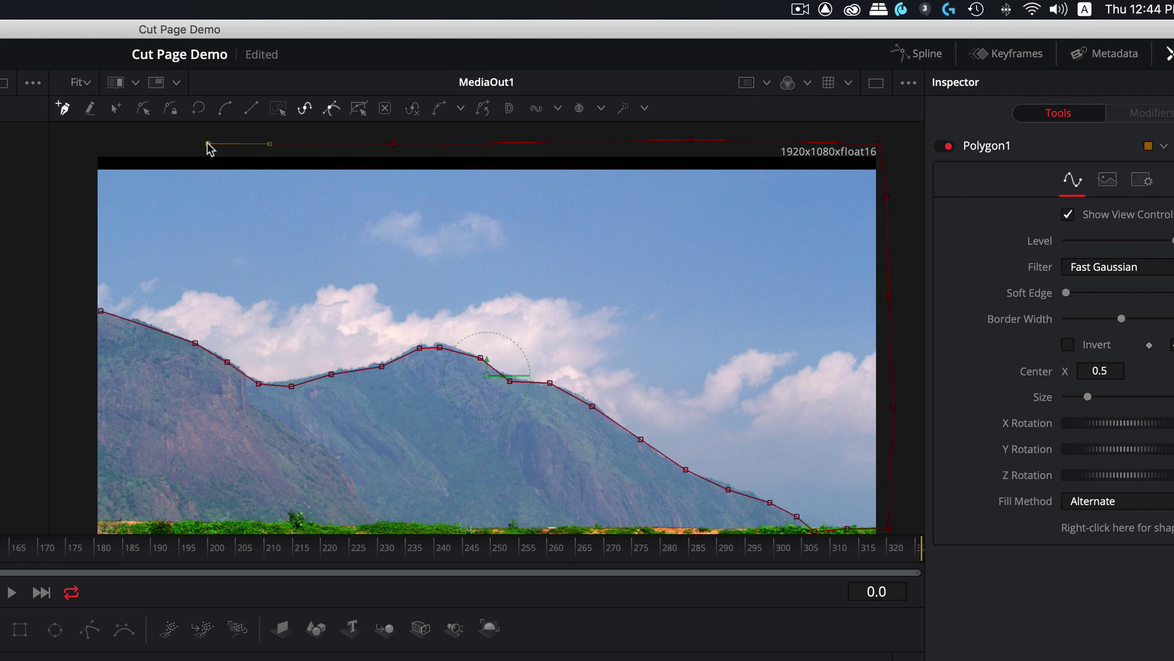
{"action": "left_click", "coordinate": [100, 144]}
{"action": "left_click", "coordinate": [74, 149]}
{"action": "left_click", "coordinate": [69, 188]}
{"action": "left_click", "coordinate": [73, 253]}
{"action": "left_click", "coordinate": [76, 276]}
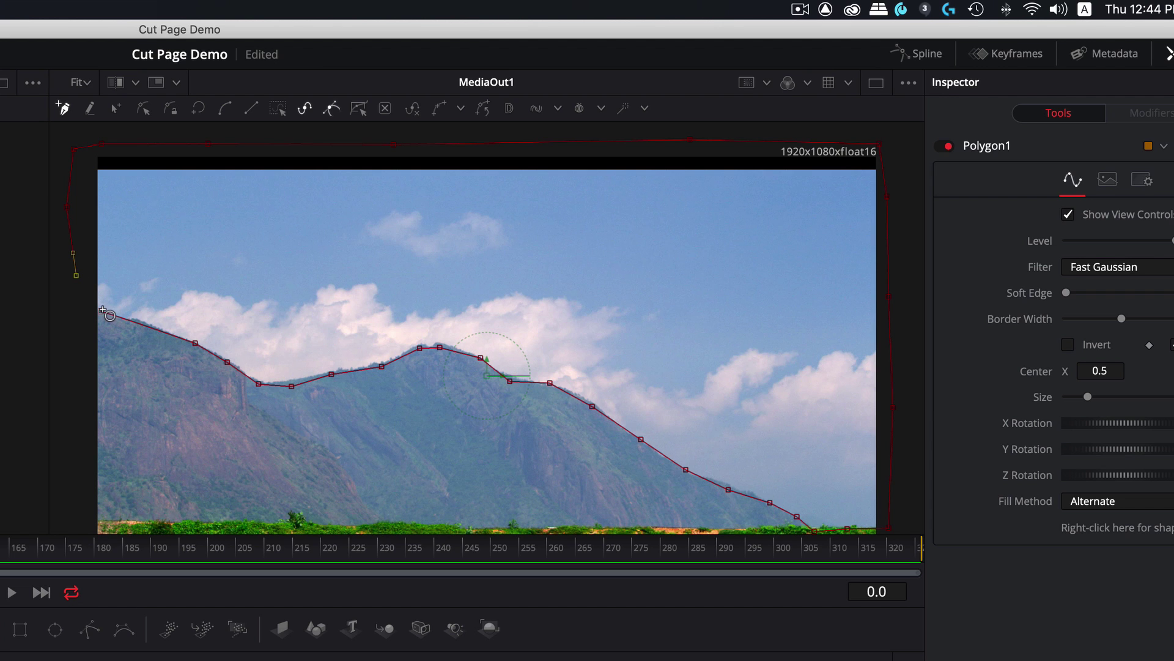
{"action": "left_click", "coordinate": [104, 311]}
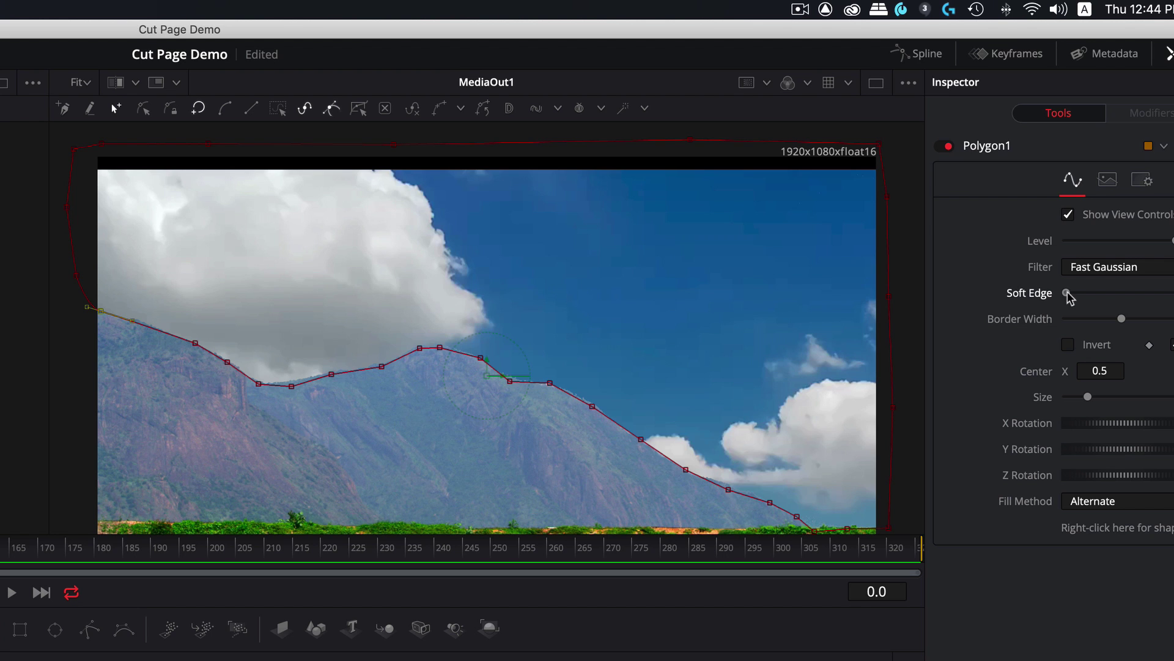
Feather the Polygon1 mask with a Soft Edge of 0.0866 and expand it with a Border Width of 0.076
{"action": "mouse_move", "coordinate": [1071, 295]}
{"action": "left_mouse_down"}
{"action": "mouse_move", "coordinate": [1097, 296]}
{"action": "mouse_move", "coordinate": [1086, 298]}
{"action": "left_mouse_up"}
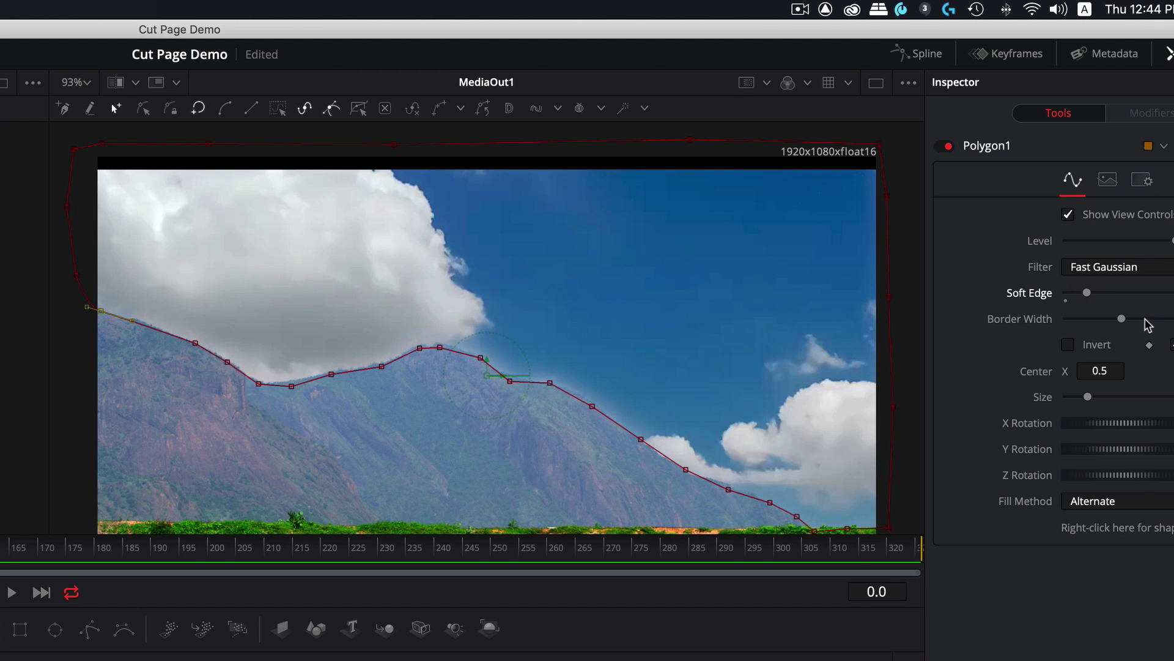
{"action": "mouse_move", "coordinate": [1121, 319]}
{"action": "left_mouse_down"}
{"action": "mouse_move", "coordinate": [1136, 318]}
{"action": "mouse_move", "coordinate": [1100, 326]}
{"action": "mouse_move", "coordinate": [1142, 329]}
{"action": "left_mouse_up"}
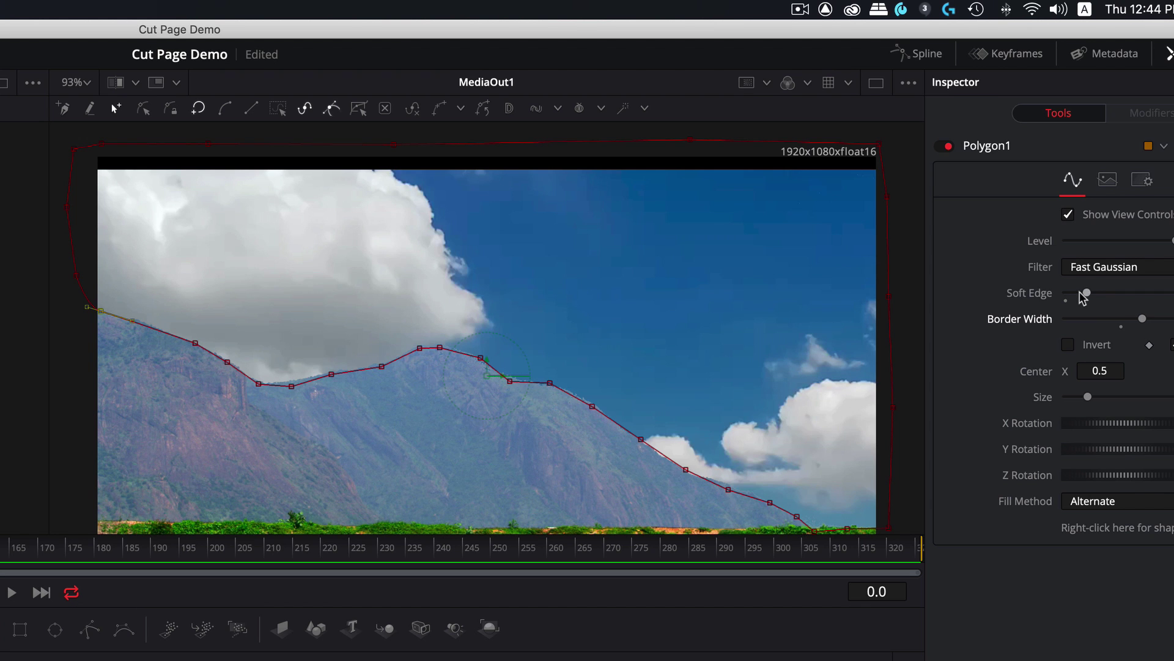
{"action": "left_click_drag", "start_coordinate": [1087, 294], "coordinate": [1116, 298]}
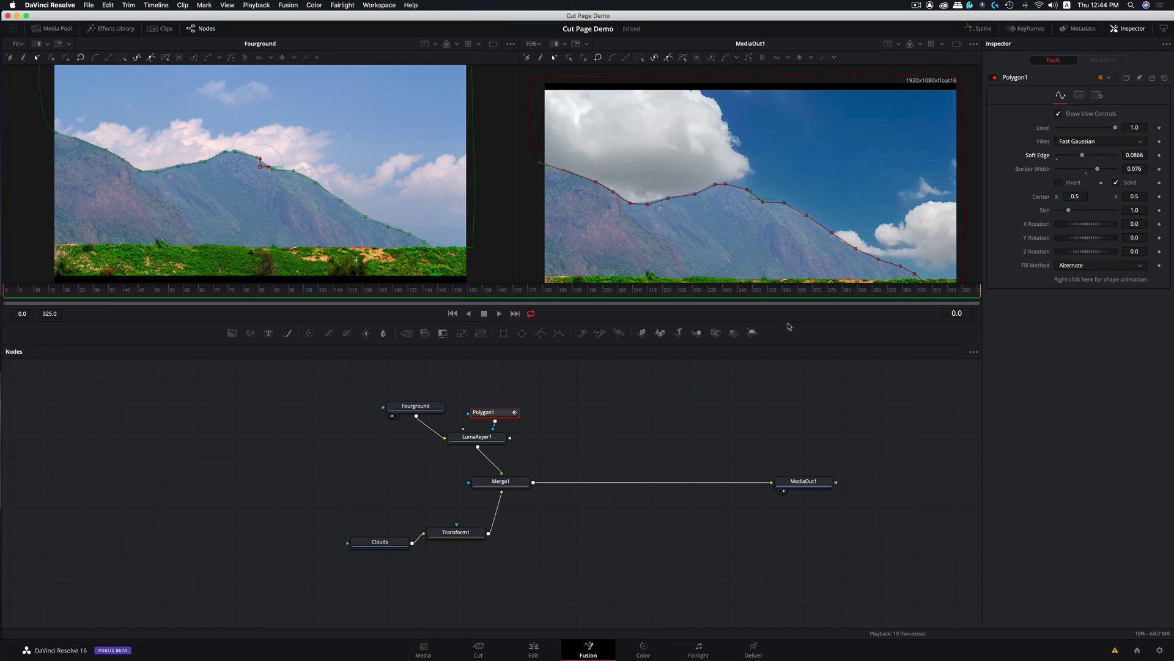
Move the MediaOut1 node slightly farther from Merge1 and play the composite to check the new sky
{"action": "left_click", "coordinate": [808, 481]}
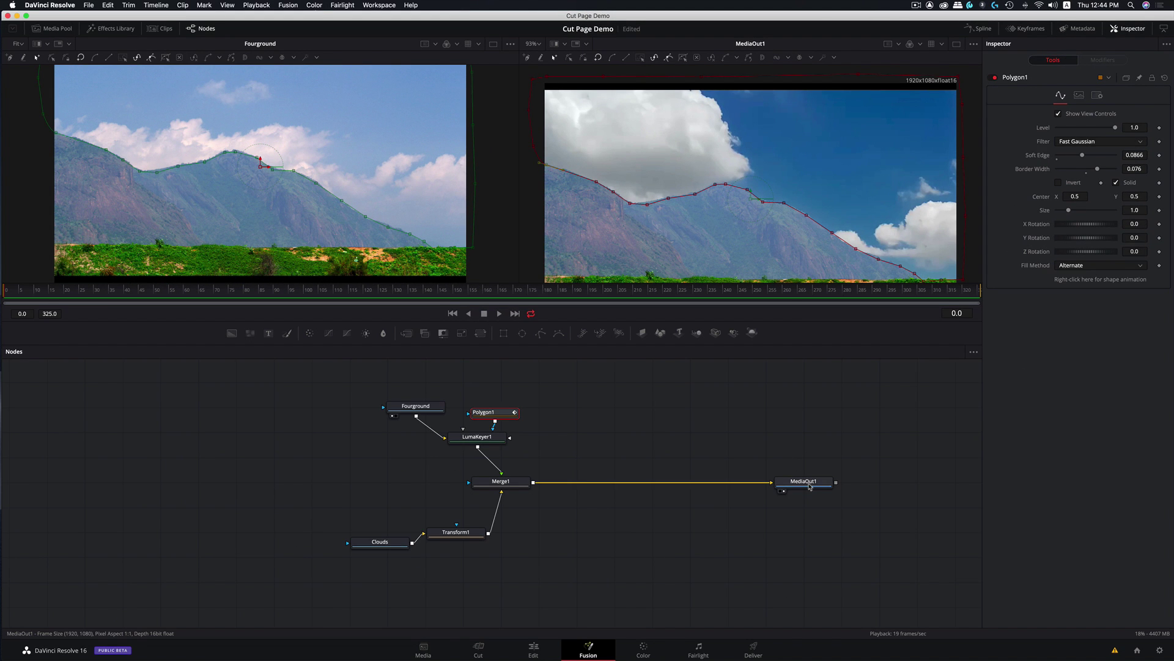
{"action": "left_click_drag", "start_coordinate": [810, 487], "coordinate": [853, 496]}
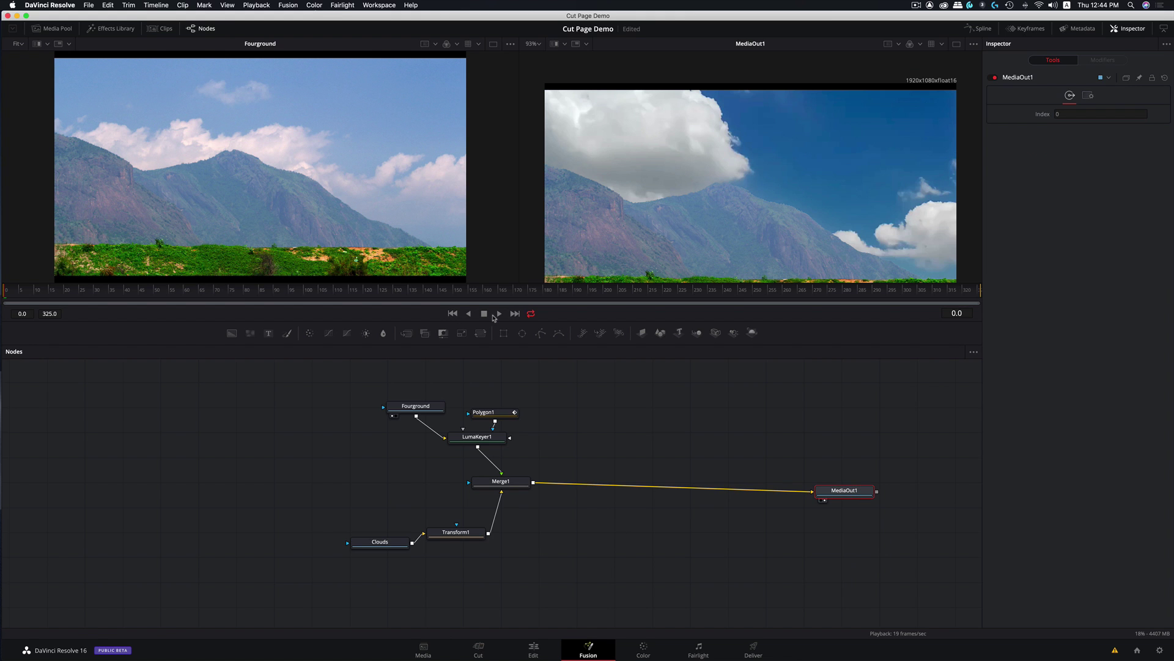
{"action": "left_click", "coordinate": [498, 314]}
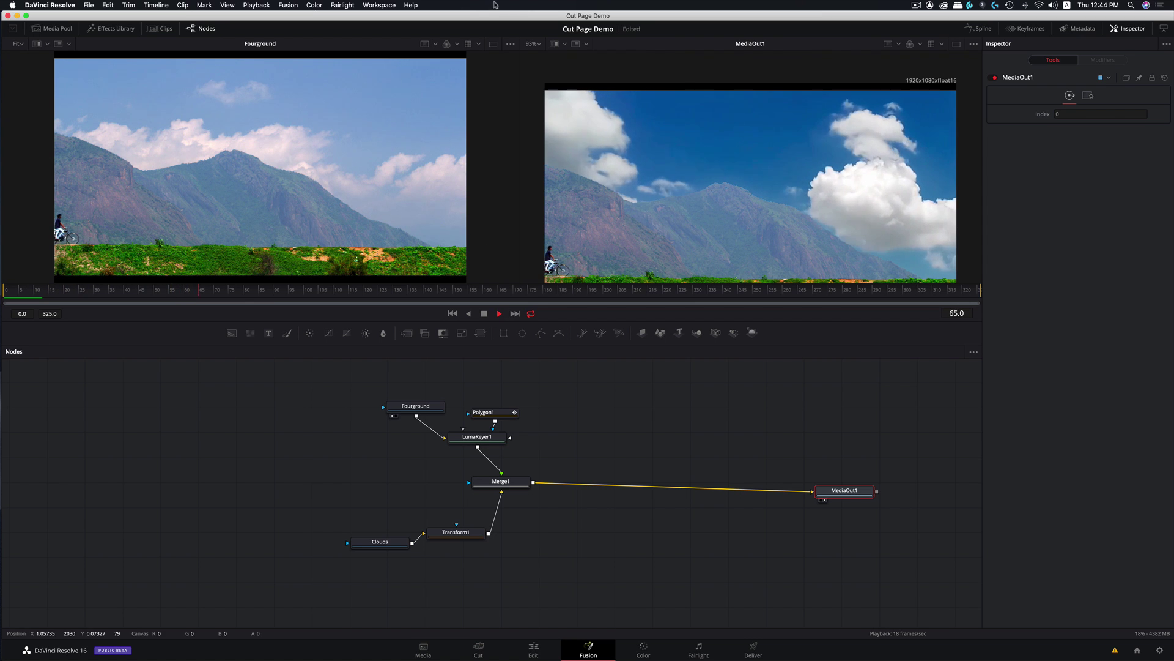
{"action": "scroll", "coordinate": [622, 143], "scroll_direction": "down", "scroll_amount": 2}
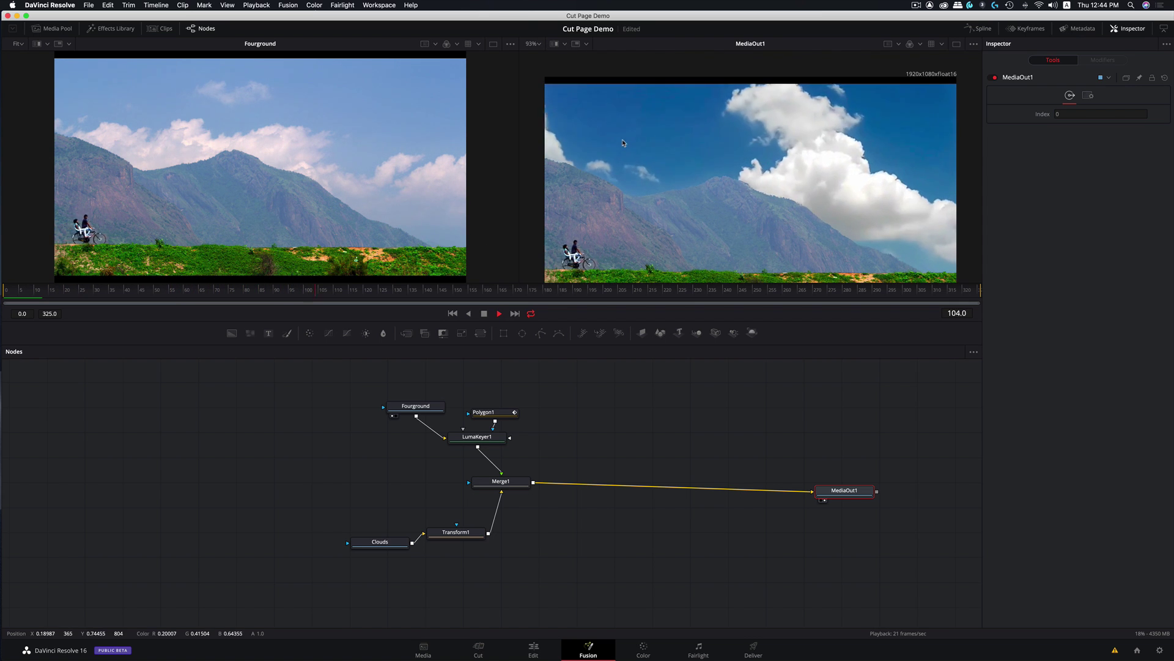
{"action": "scroll", "coordinate": [622, 143], "scroll_direction": "down", "scroll_amount": 3}
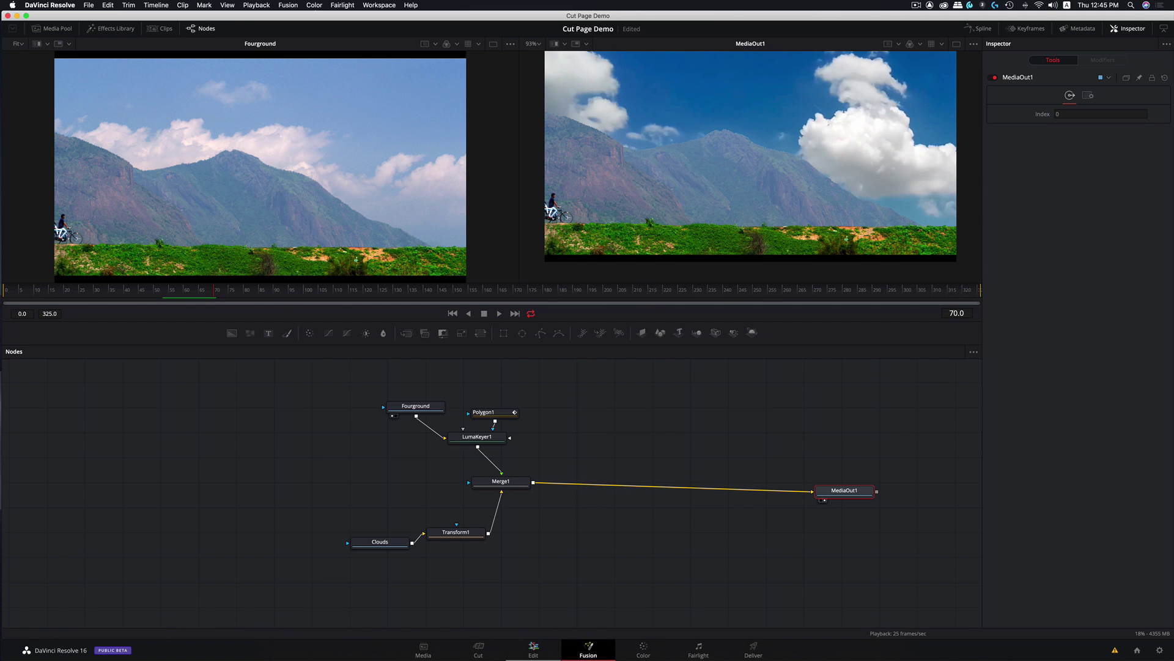
Switch to the Edit page and play Fusion Clip 1 from the start of the timeline for a few seconds
{"action": "left_click", "coordinate": [534, 649]}
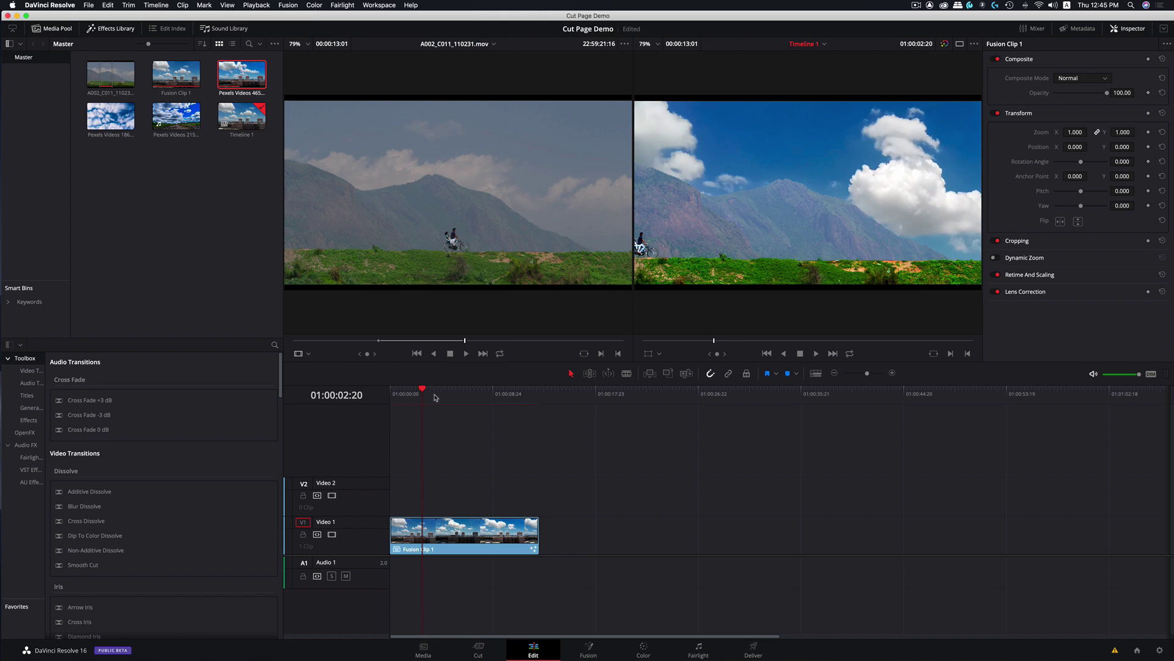
{"action": "key", "text": "Home"}
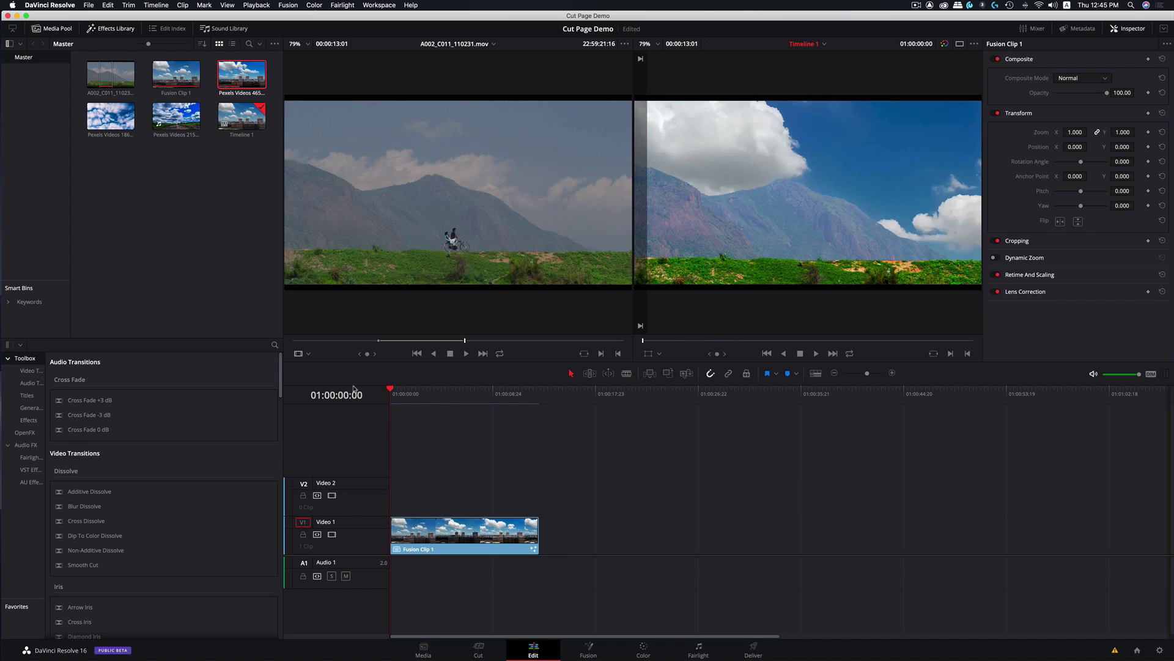
{"action": "key", "text": "space"}
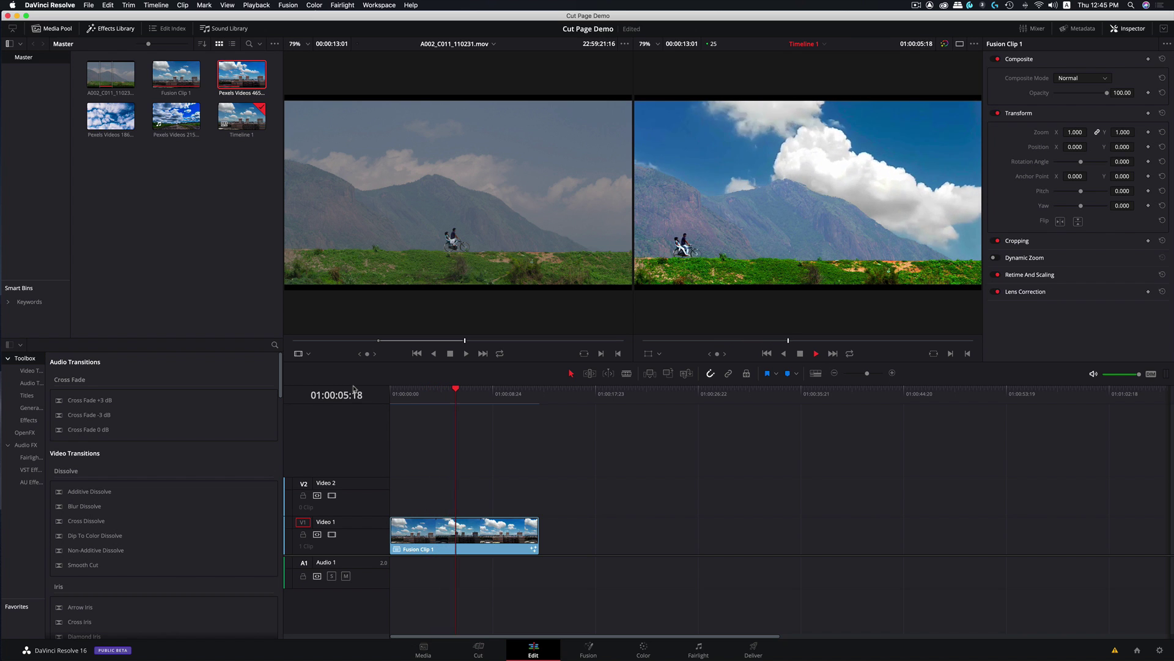
{"action": "key", "text": "space"}
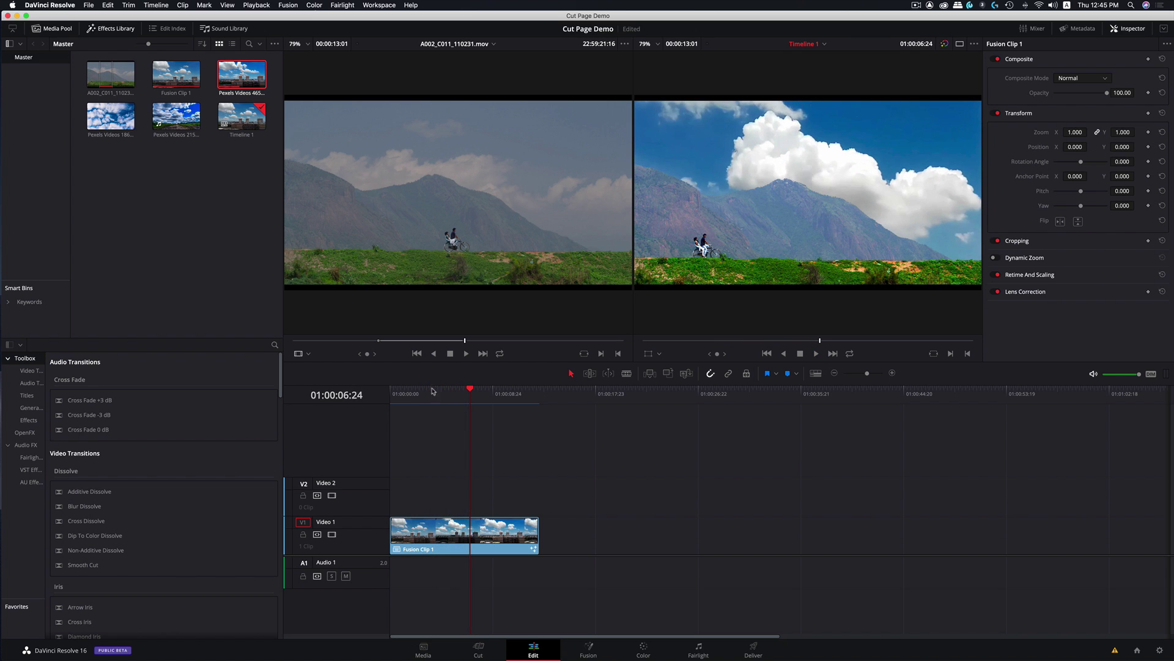
Return the playhead to the timeline start, review the whole clip in full screen, and exit full screen
{"action": "left_click_drag", "start_coordinate": [457, 394], "coordinate": [379, 392]}
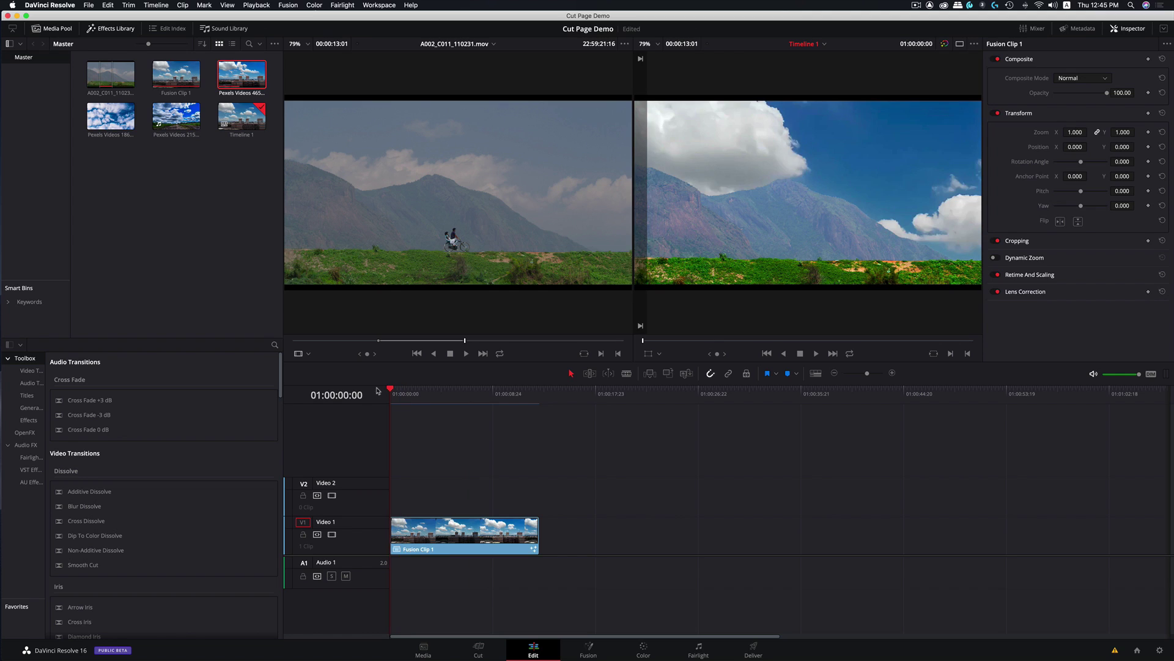
{"action": "key", "text": "super+f"}
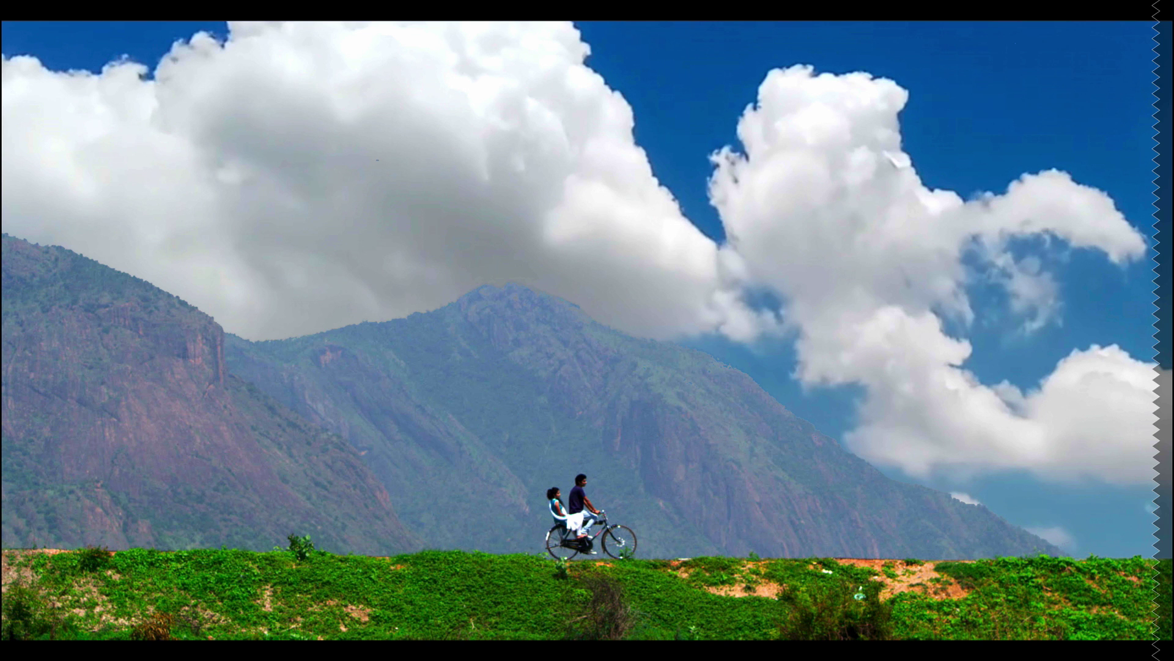
{"action": "key", "text": "Escape"}
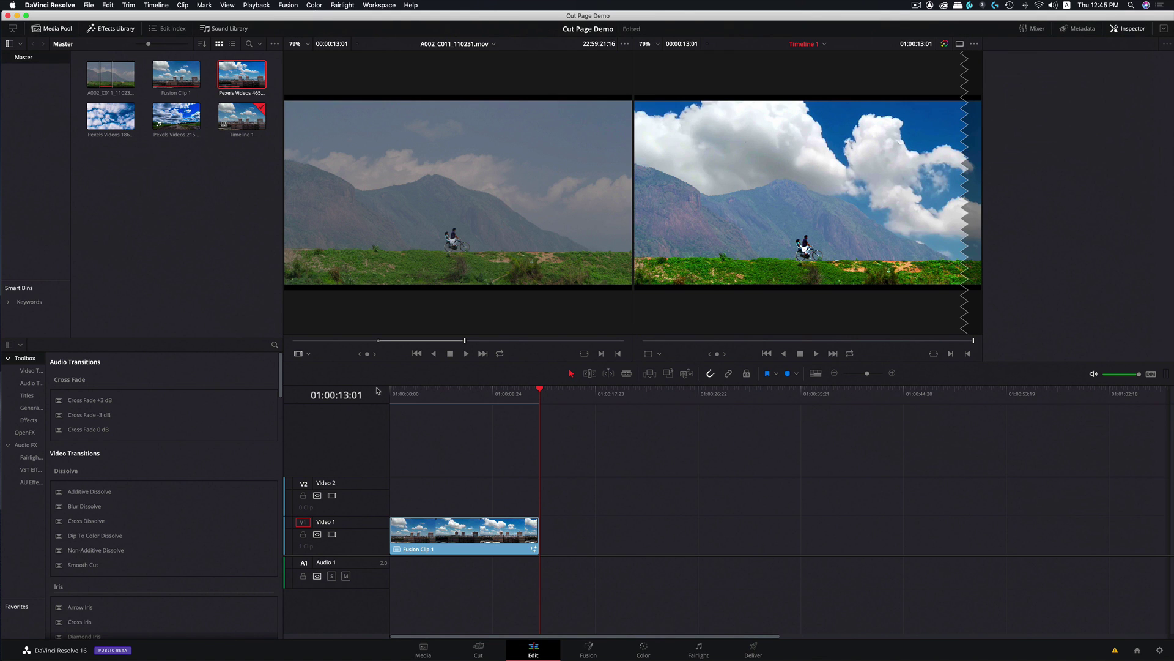